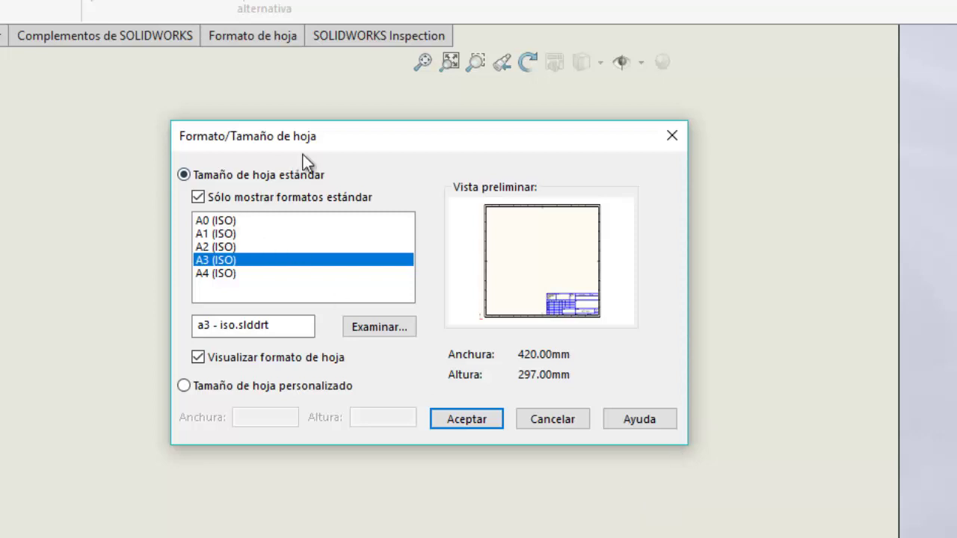
Step: Preview the standard ISO sheet formats from A0 to A4 and the custom sheet size option
left_click_drag(320, 142, 357, 136)
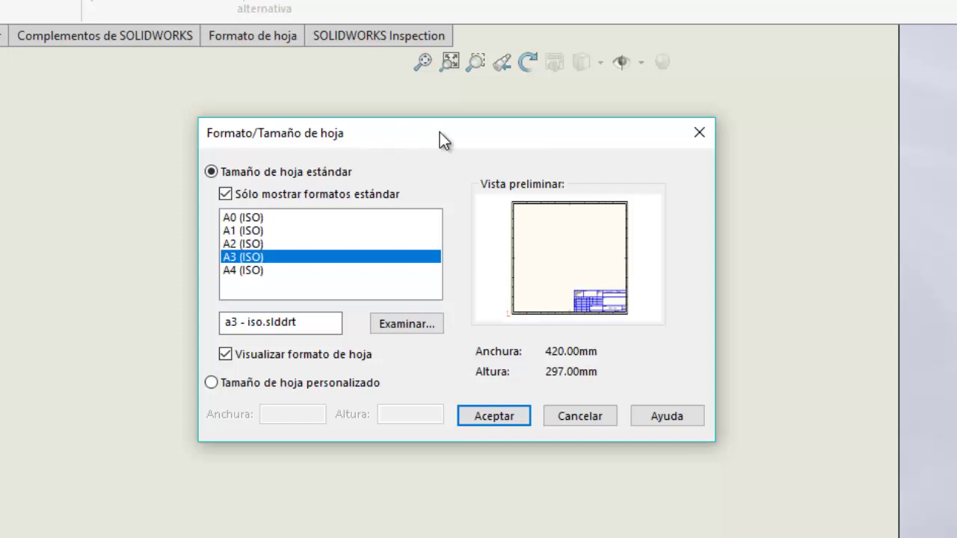
left_click_drag(439, 132, 421, 115)
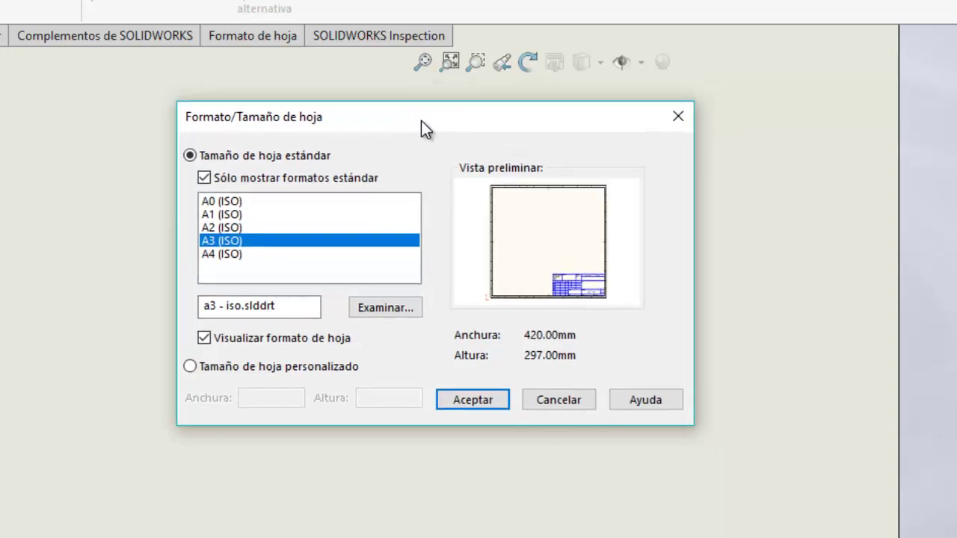
left_click(217, 201)
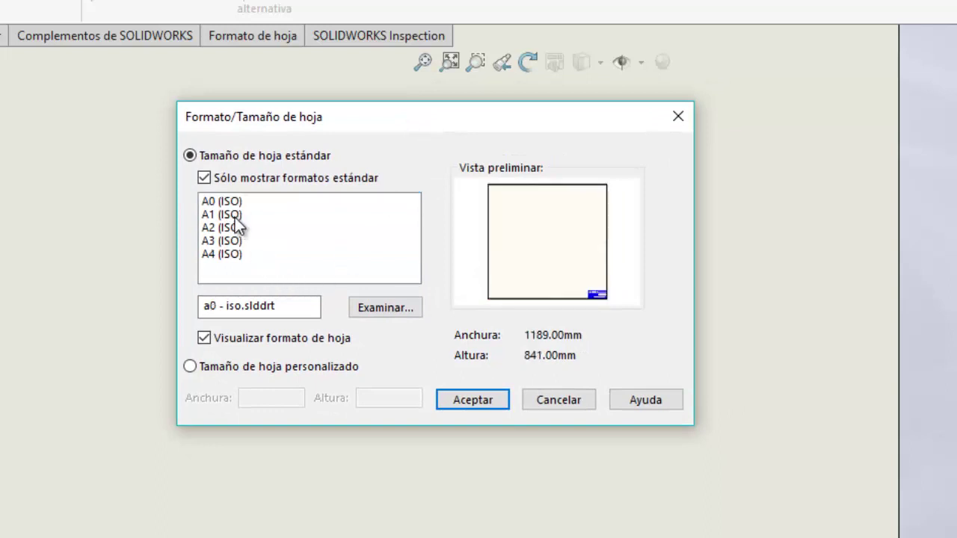
left_click(235, 216)
left_click(234, 230)
left_click(232, 241)
left_click(234, 254)
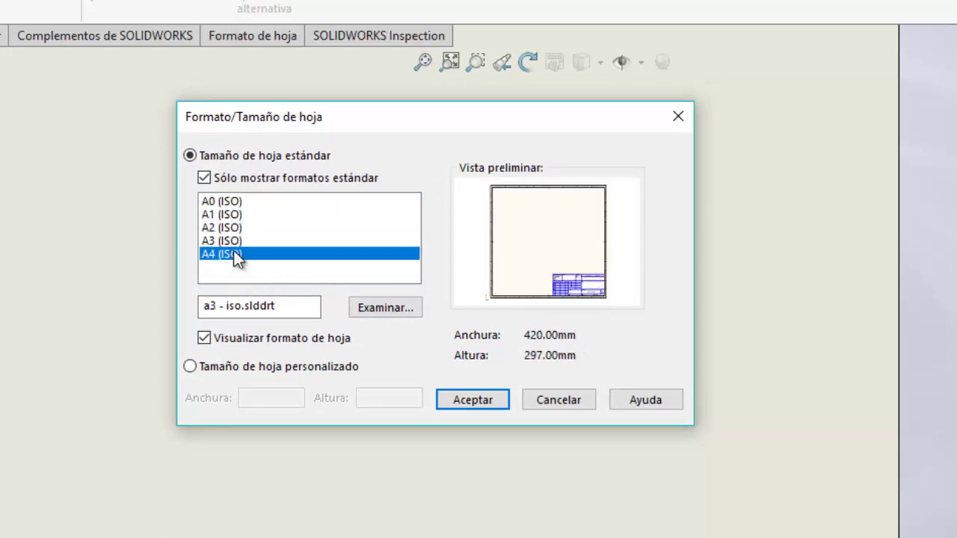
left_click(233, 215)
left_click(234, 228)
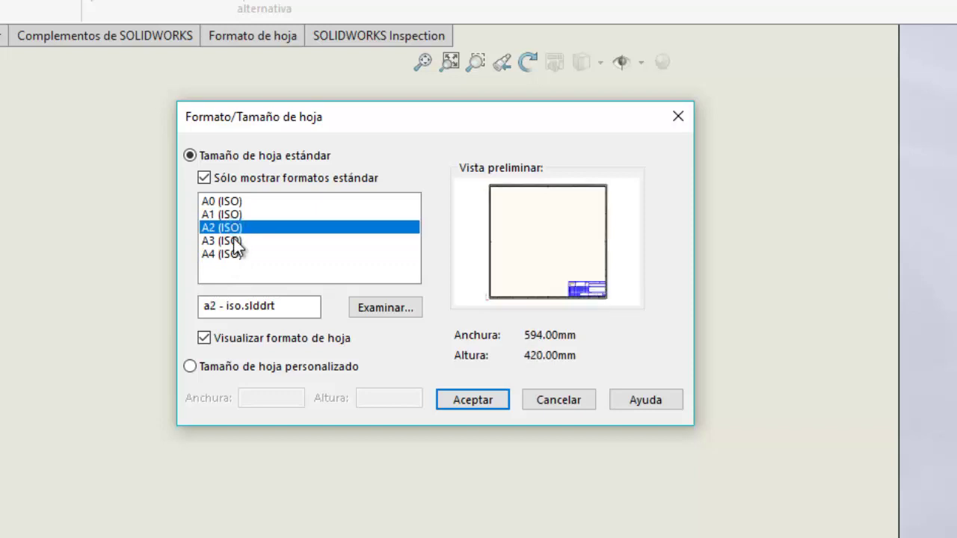
left_click(233, 241)
left_click(232, 204)
left_click(233, 215)
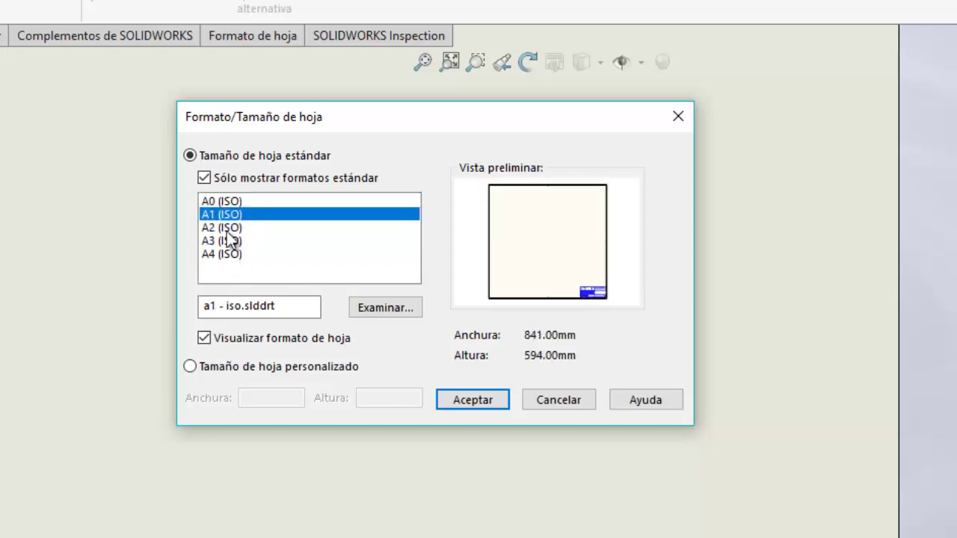
left_click(233, 228)
left_click(228, 240)
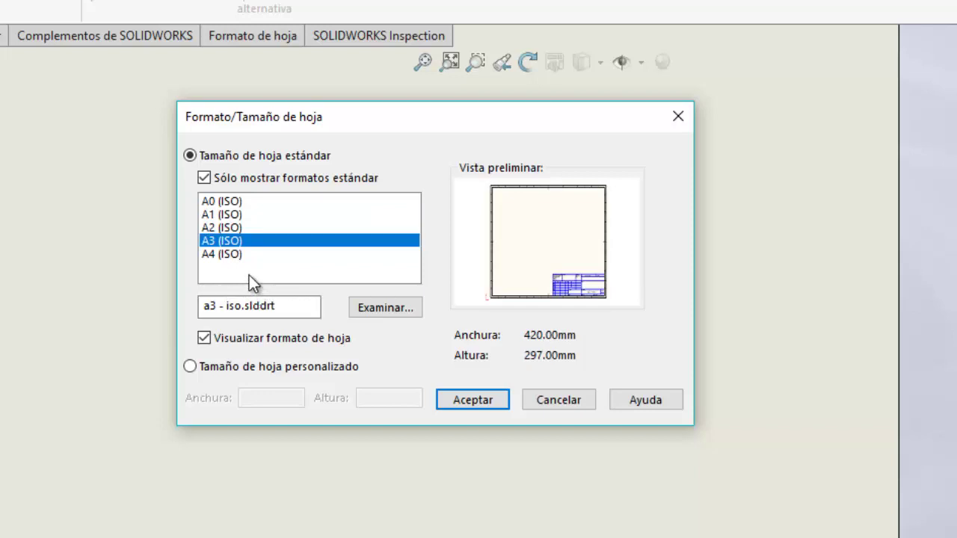
left_click(228, 203)
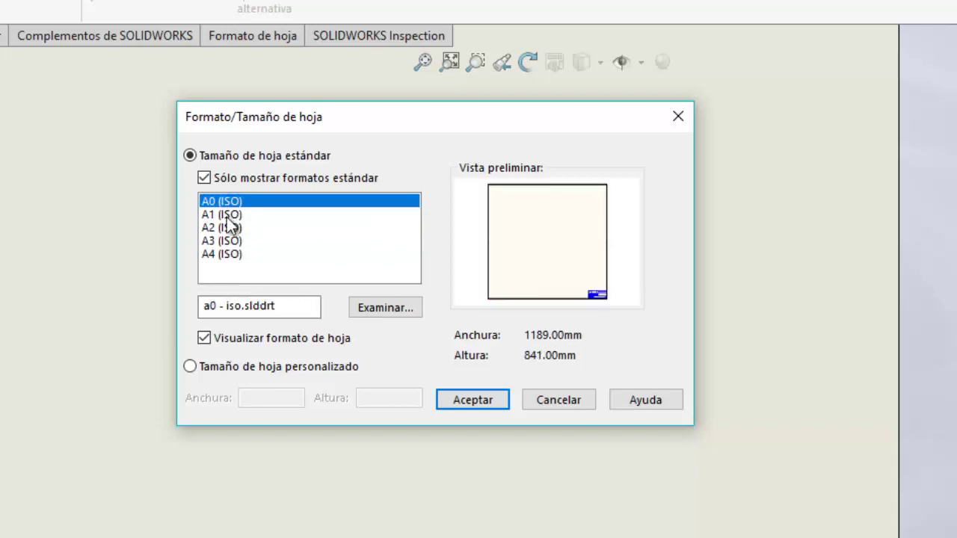
left_click(226, 215)
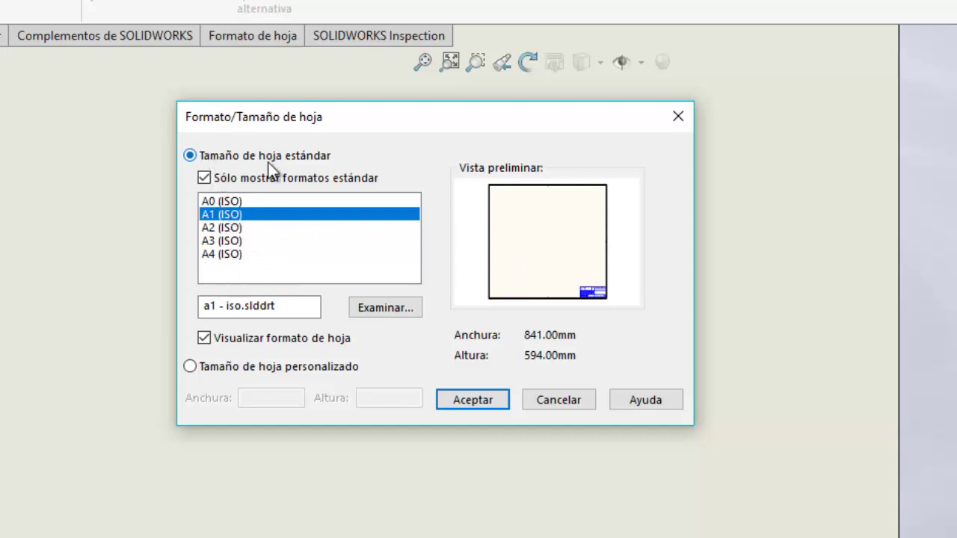
left_click(296, 374)
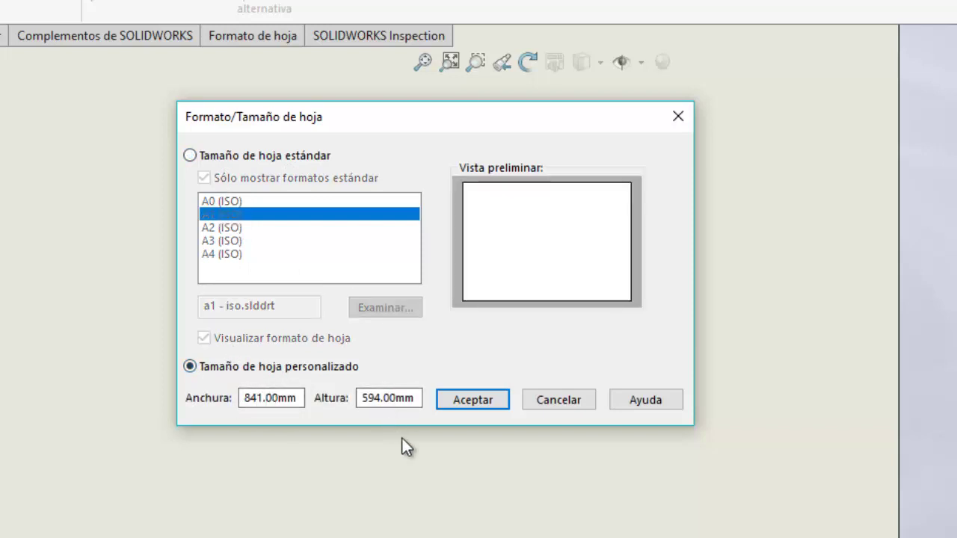
left_click(216, 157)
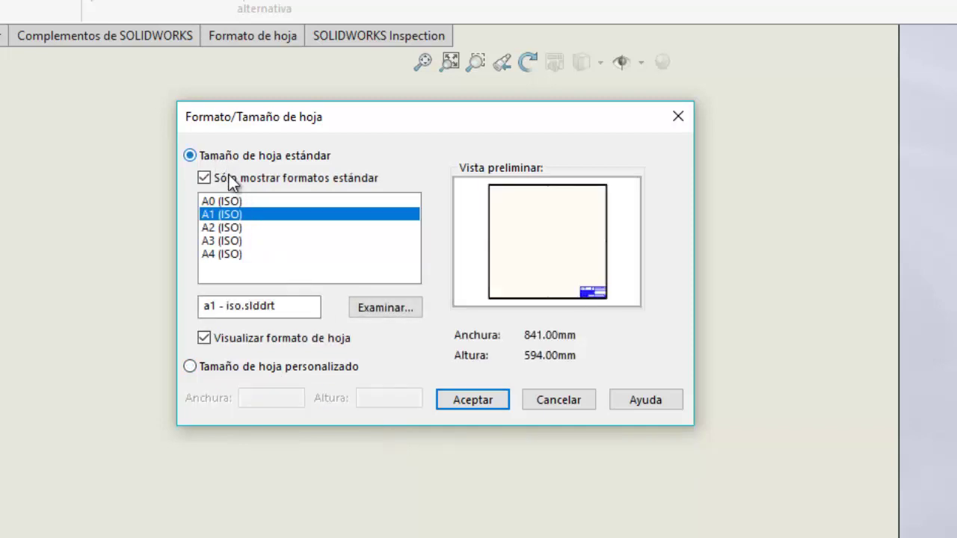
Step: Create the drawing sheet with the standard A3 (ISO) format
left_click(228, 202)
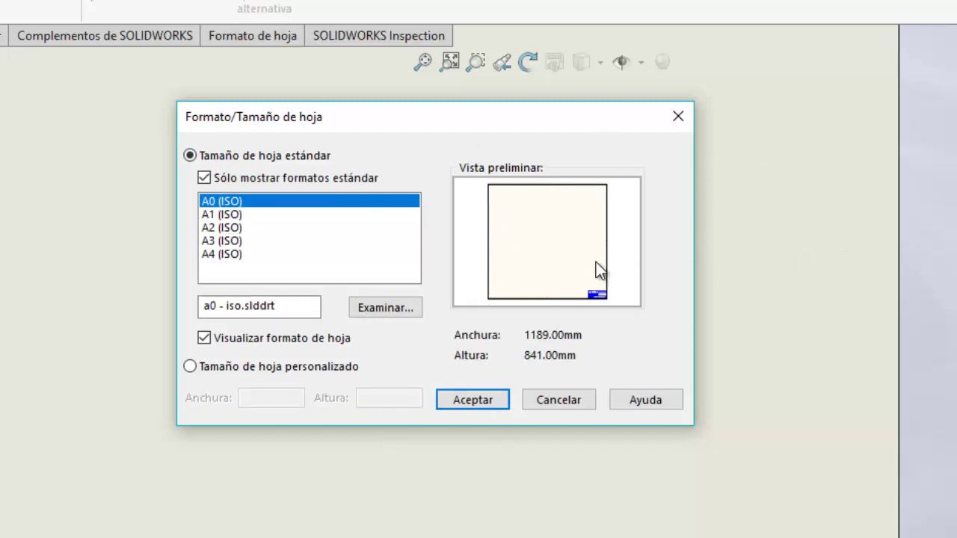
left_click(217, 228)
left_click(224, 241)
left_click(221, 216)
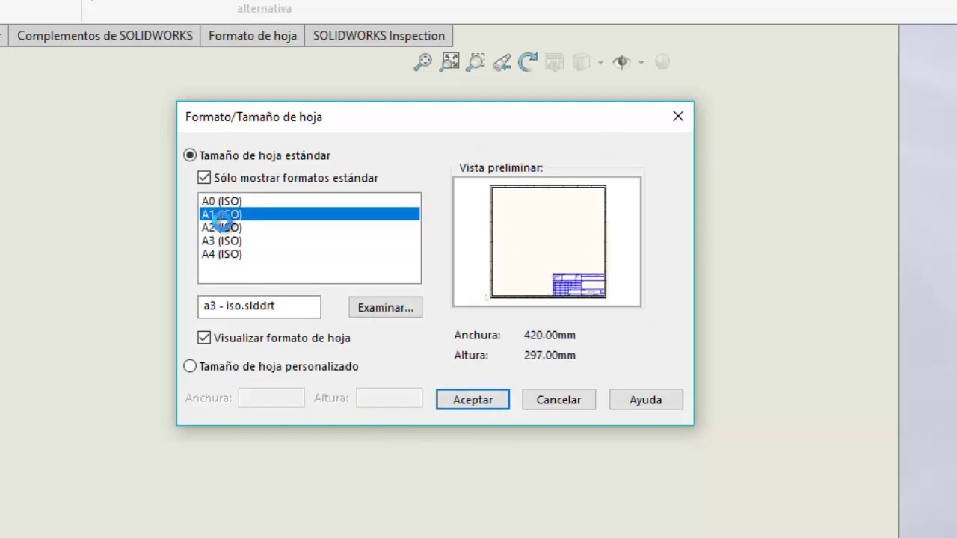
left_click(221, 240)
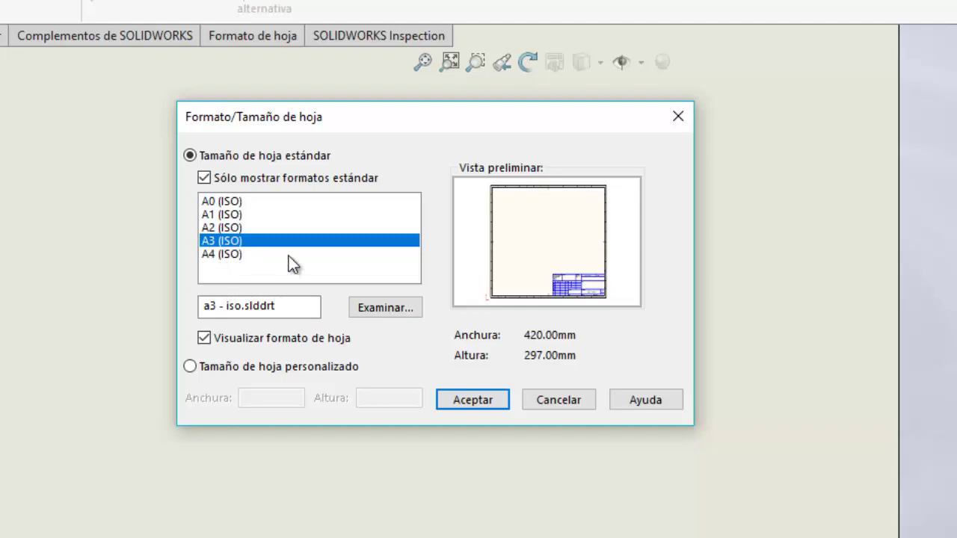
left_click(475, 400)
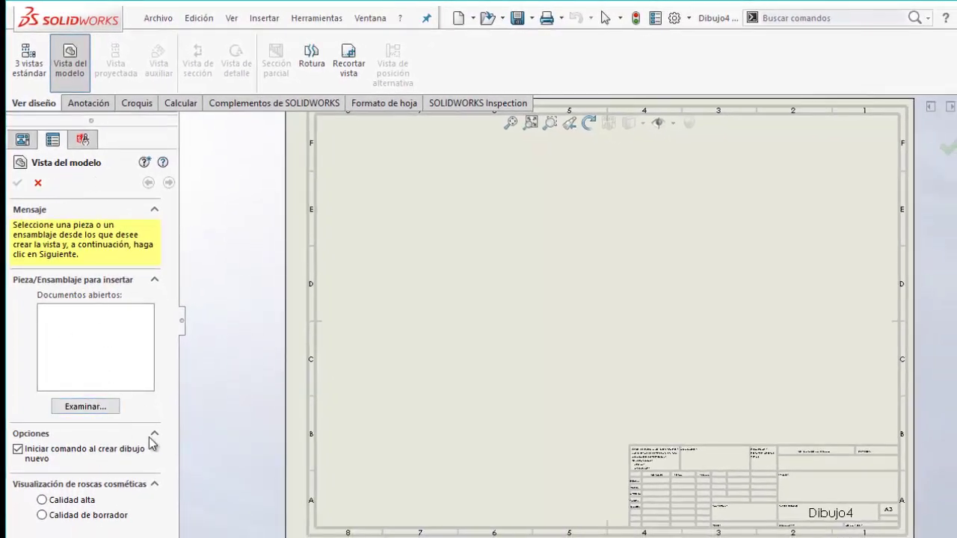
Step: Load 10-1.SLDPRT from the desktop as the model for the drawing view, converting only its PhotoWorks materials
left_click(104, 407)
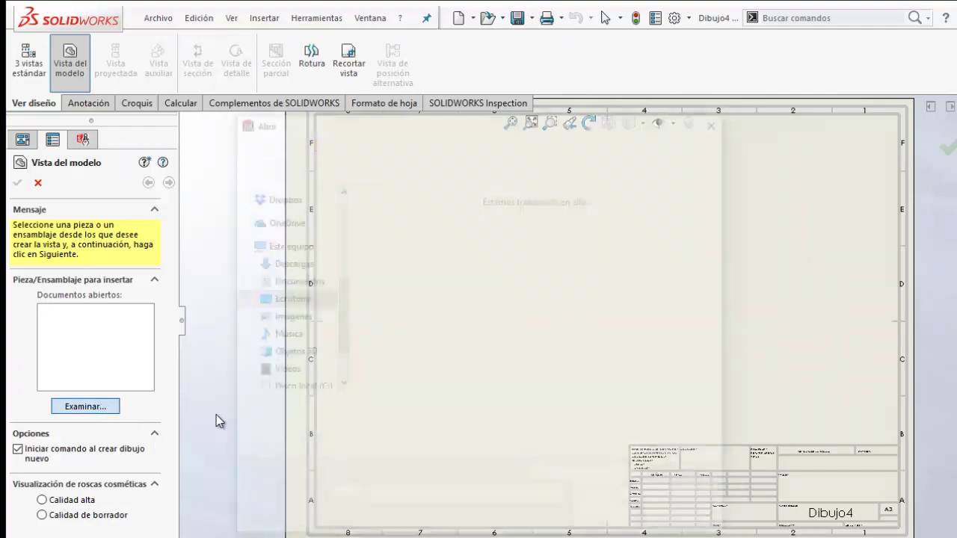
left_click(453, 246)
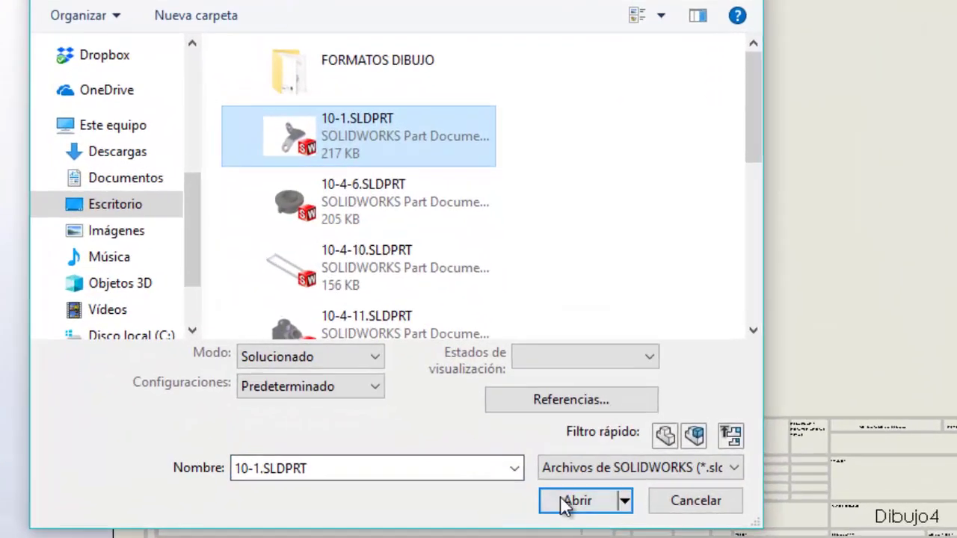
left_click(578, 502)
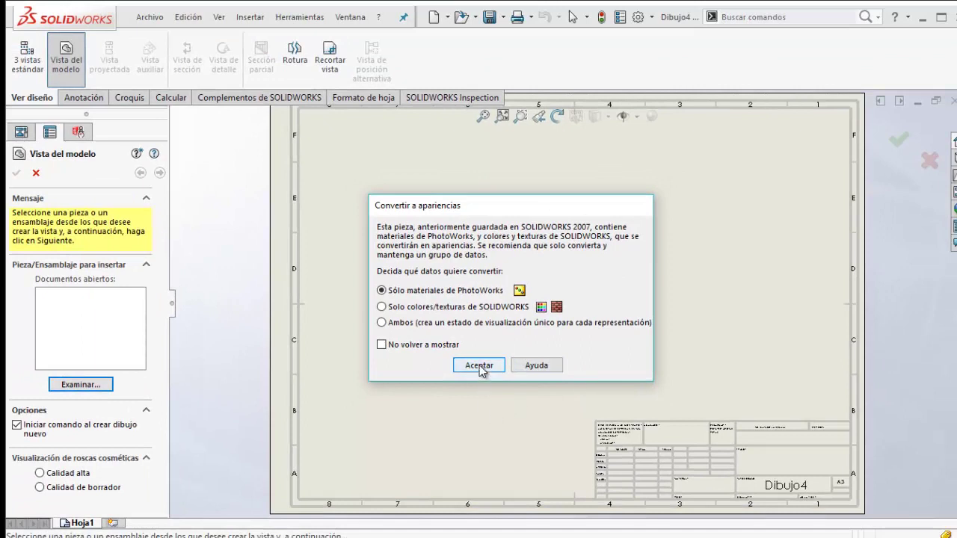
left_click(479, 366)
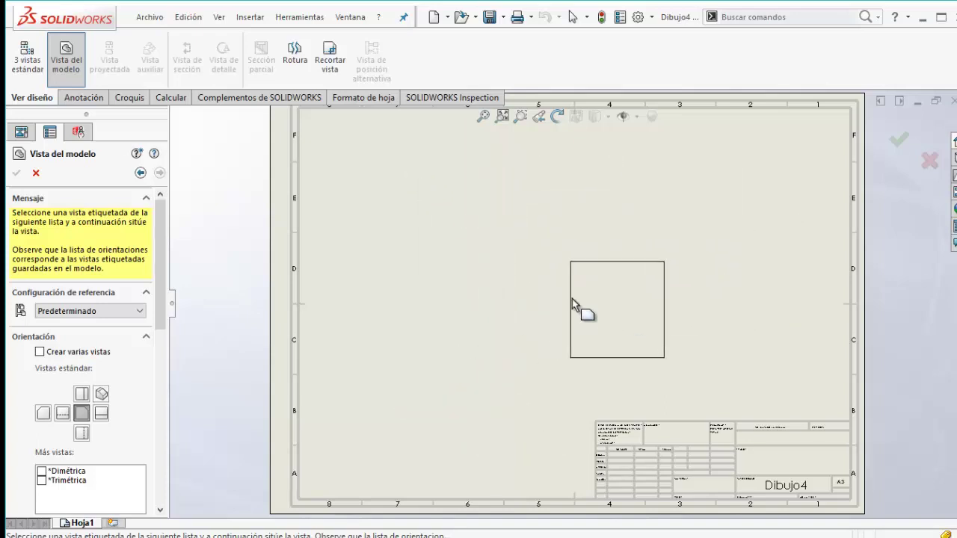
Step: Place the part's front view at sheet scale in the upper middle of the sheet, with hidden lines removed
scroll(161, 268, "down", 1)
left_click_drag(161, 268, 166, 294)
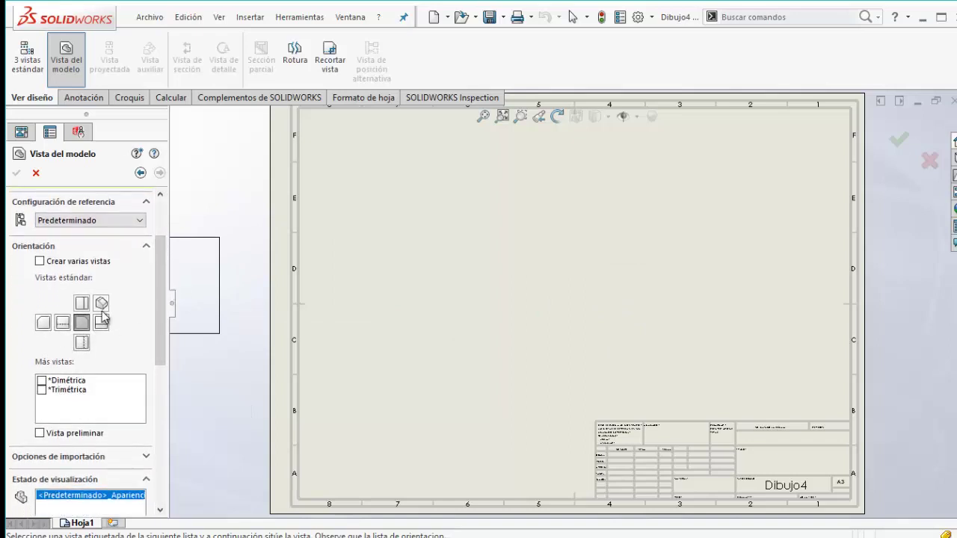
left_click_drag(159, 283, 168, 413)
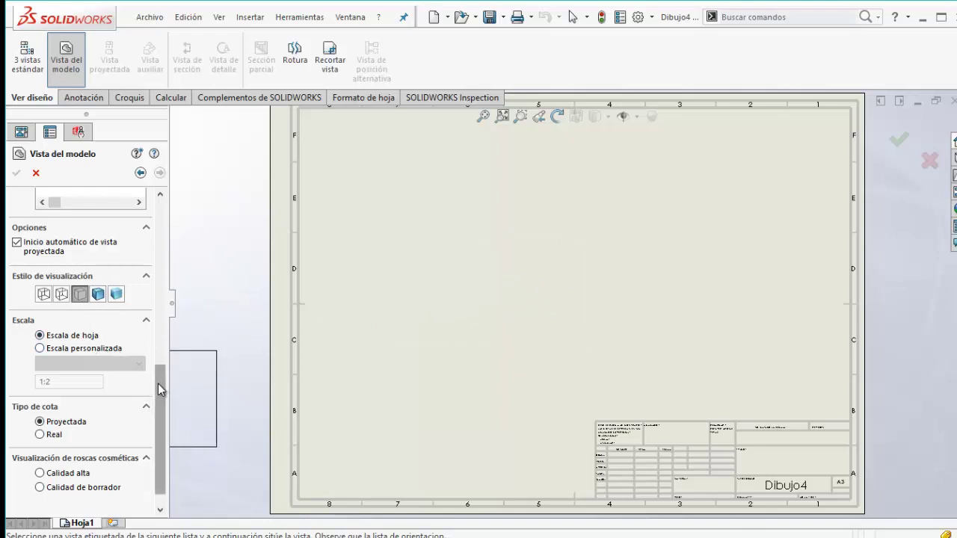
left_click_drag(157, 383, 159, 397)
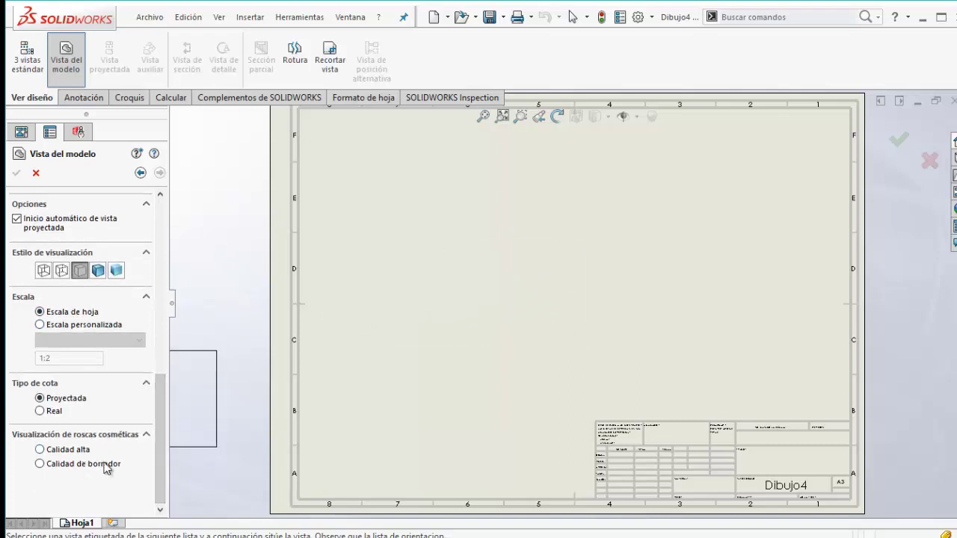
left_click_drag(158, 419, 181, 198)
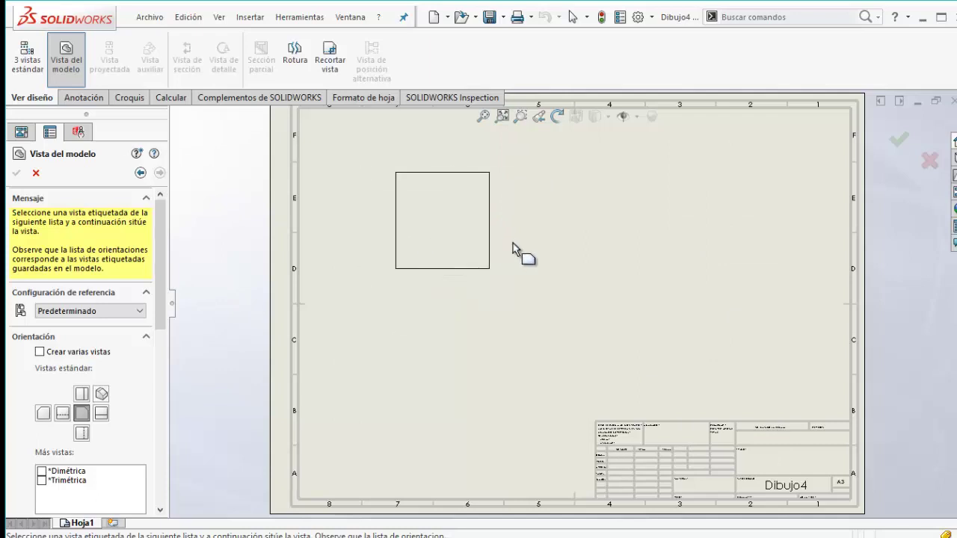
left_click(548, 262)
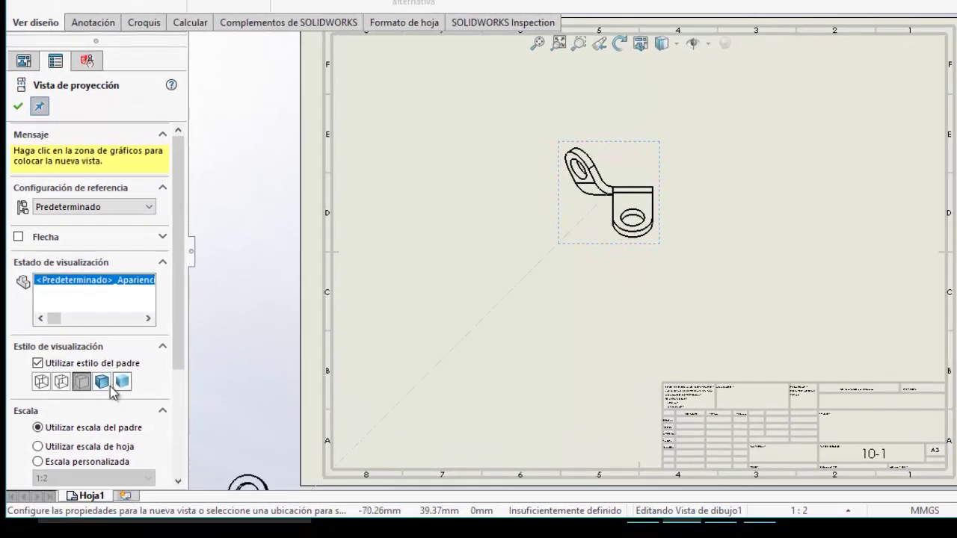
Step: Try the wireframe, hidden lines visible and shaded with edges styles on the projected view, returning it to hidden lines removed
left_click_drag(179, 305, 160, 429)
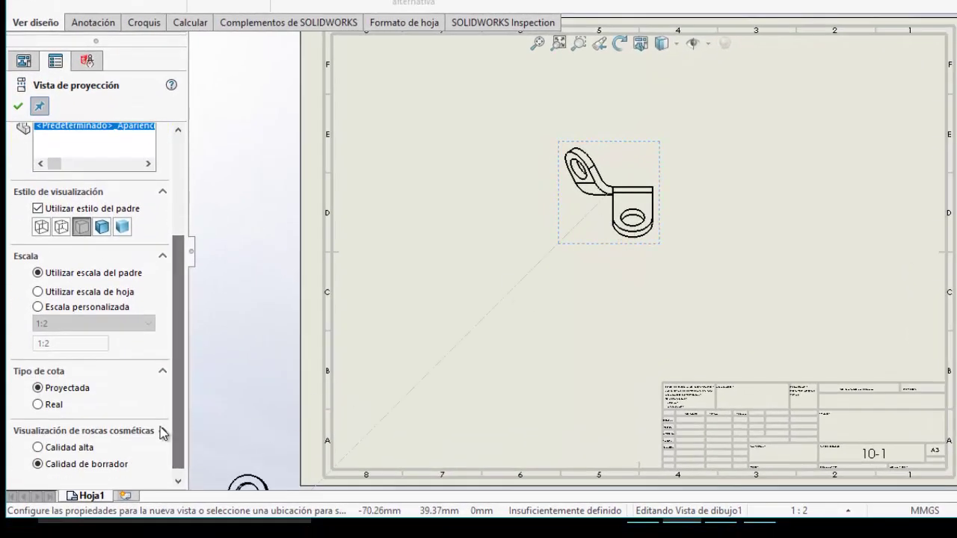
left_click(45, 228)
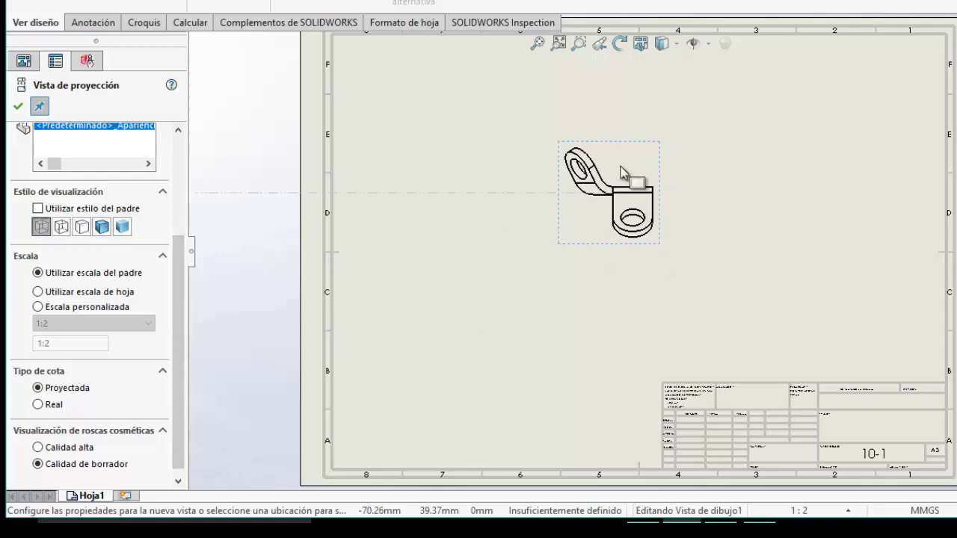
left_click(62, 226)
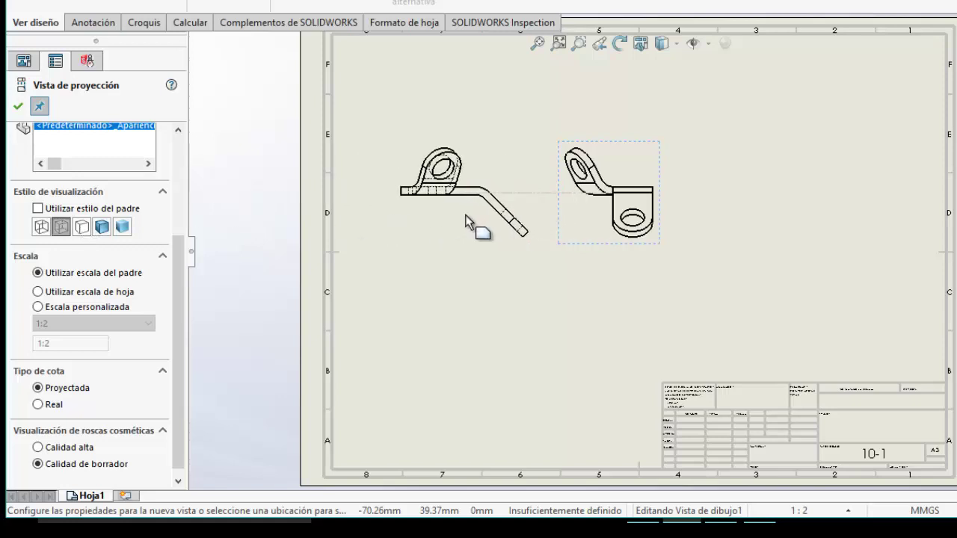
left_click(103, 228)
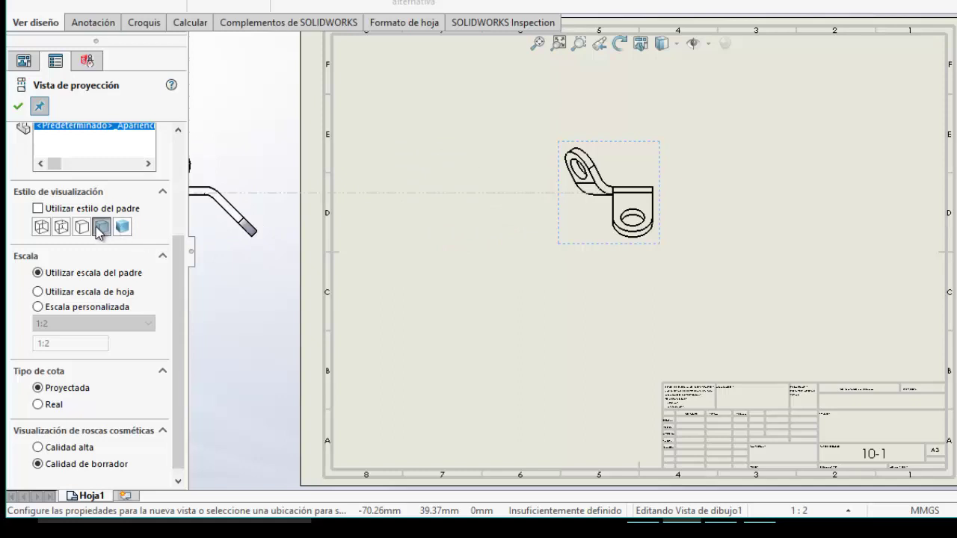
left_click(81, 229)
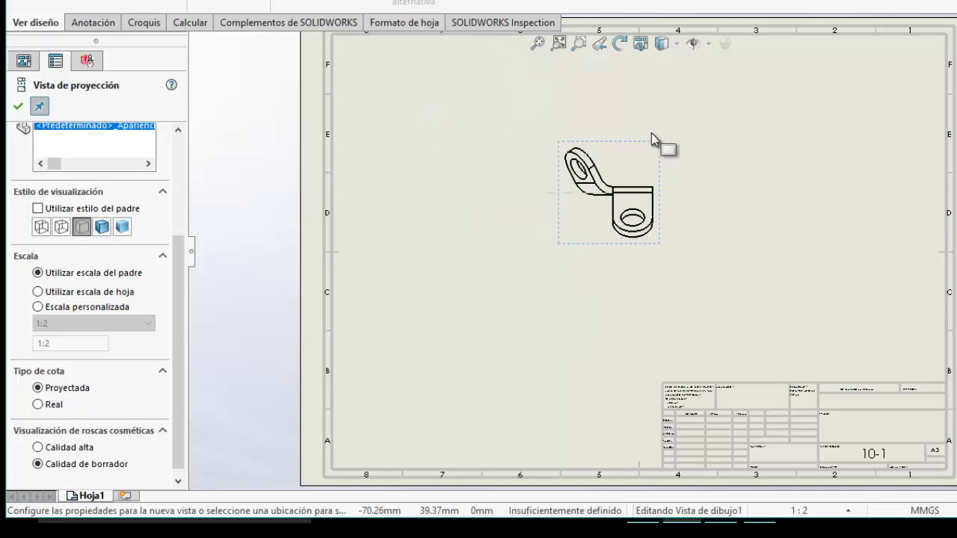
Step: Place projected views above and to the right of the front view, plus an isometric projection diagonally below right
left_click(636, 109)
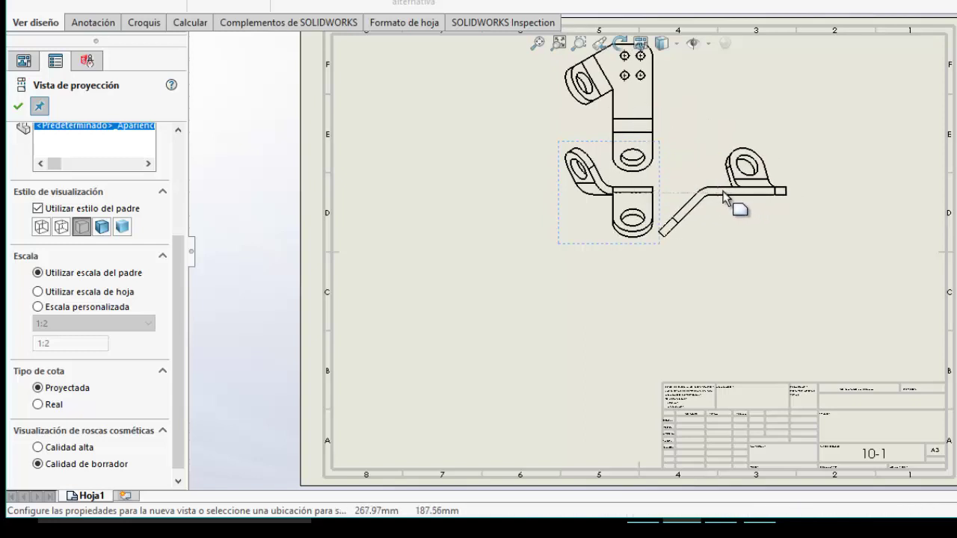
left_click(724, 196)
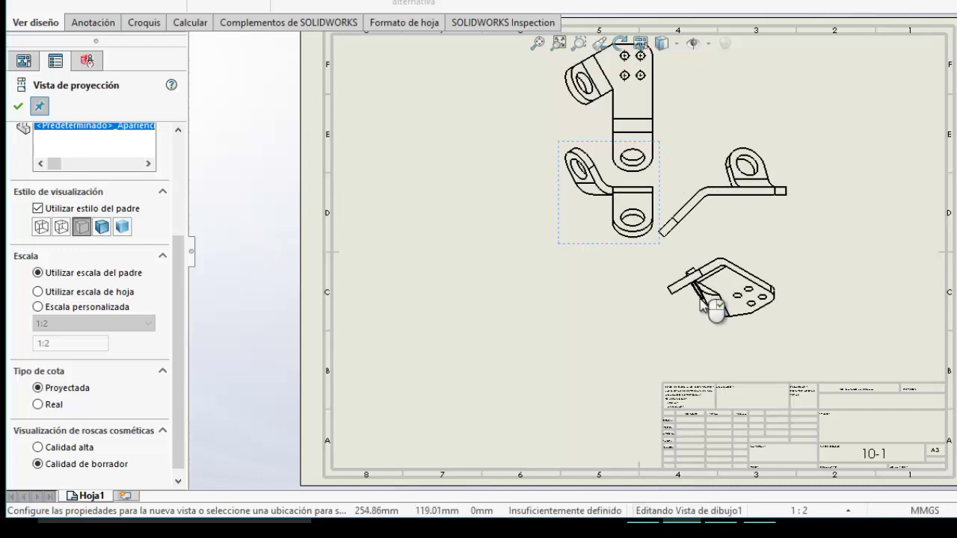
left_click(19, 108)
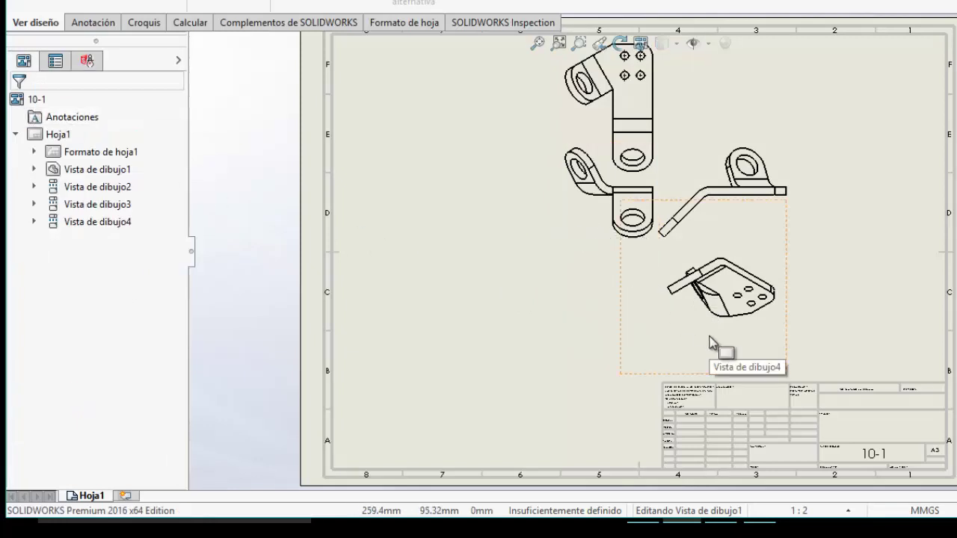
Step: Move the front view to the left side of the sheet and shift the right-hand projected view slightly left
left_click(590, 196)
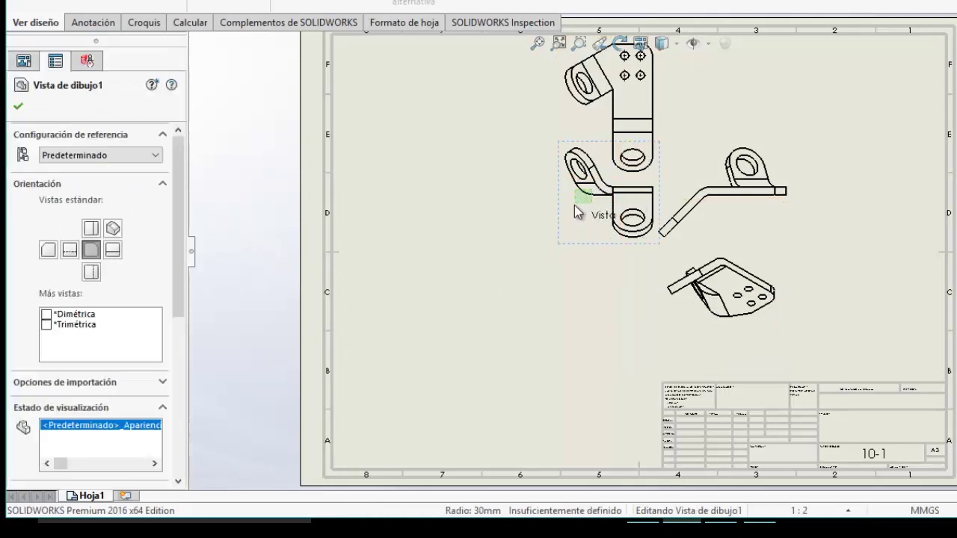
left_click(857, 253)
mouse_move(555, 226)
left_mouse_down()
mouse_move(482, 258)
mouse_move(409, 252)
mouse_move(391, 278)
mouse_move(370, 257)
mouse_move(374, 248)
left_mouse_up()
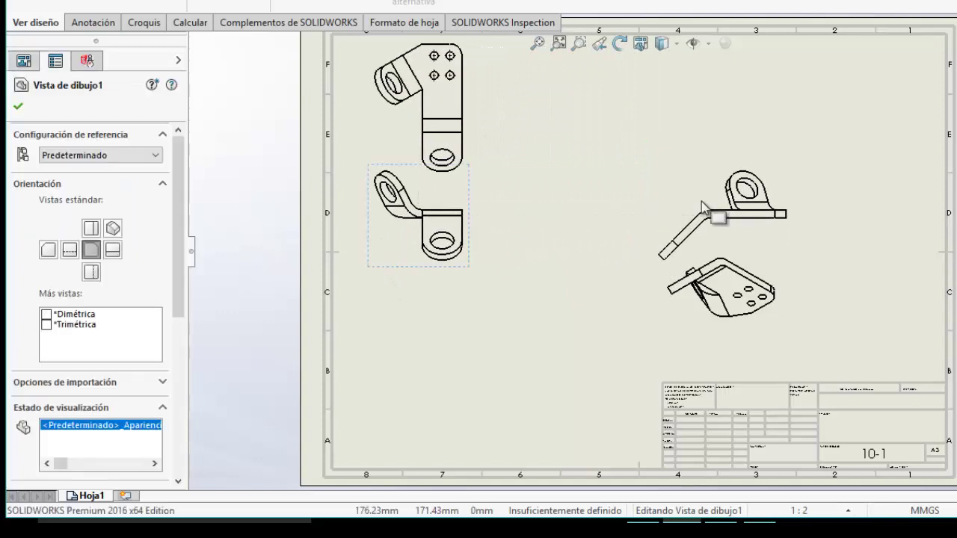
left_click_drag(691, 217, 649, 219)
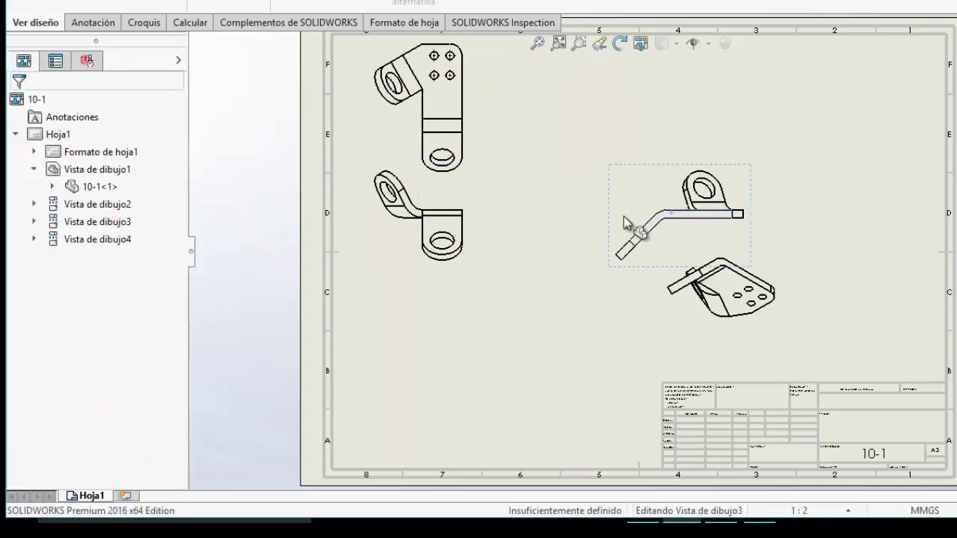
Step: Move the right-hand projected view closer to the front view and place the isometric view below the front view
left_click(622, 222)
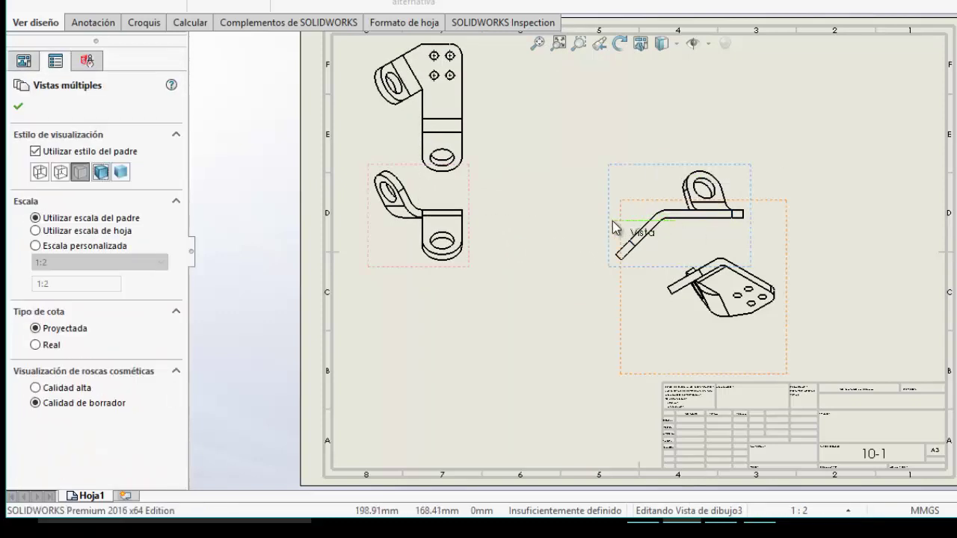
left_click_drag(628, 182, 494, 180)
left_click_drag(658, 220, 414, 256)
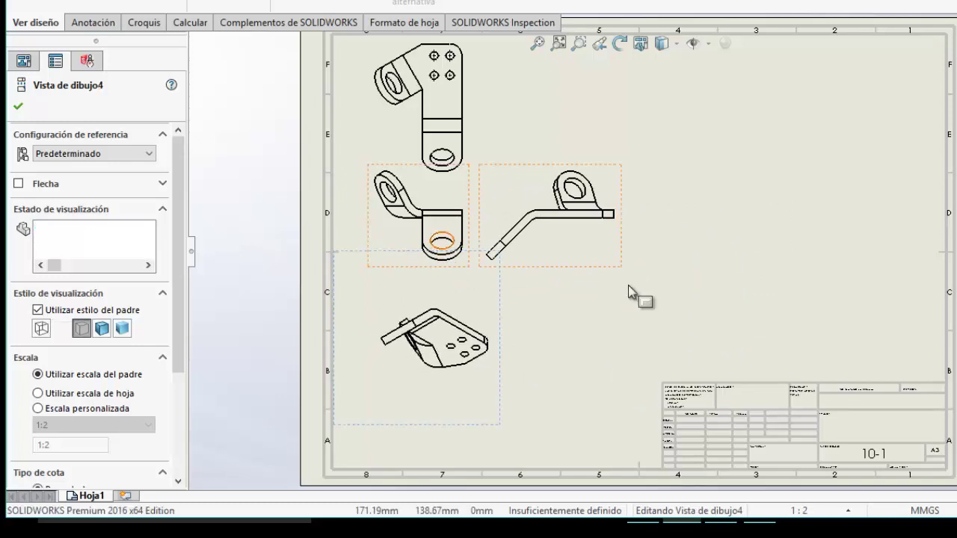
left_click(716, 271)
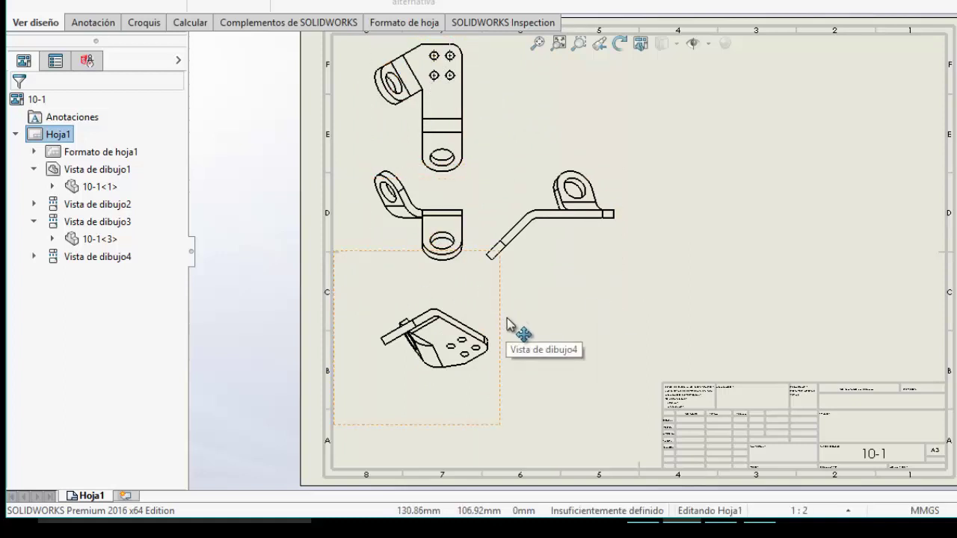
Step: Open the format of sheet Hoja1 for editing at the title block
left_click(578, 43)
left_click_drag(649, 376, 954, 493)
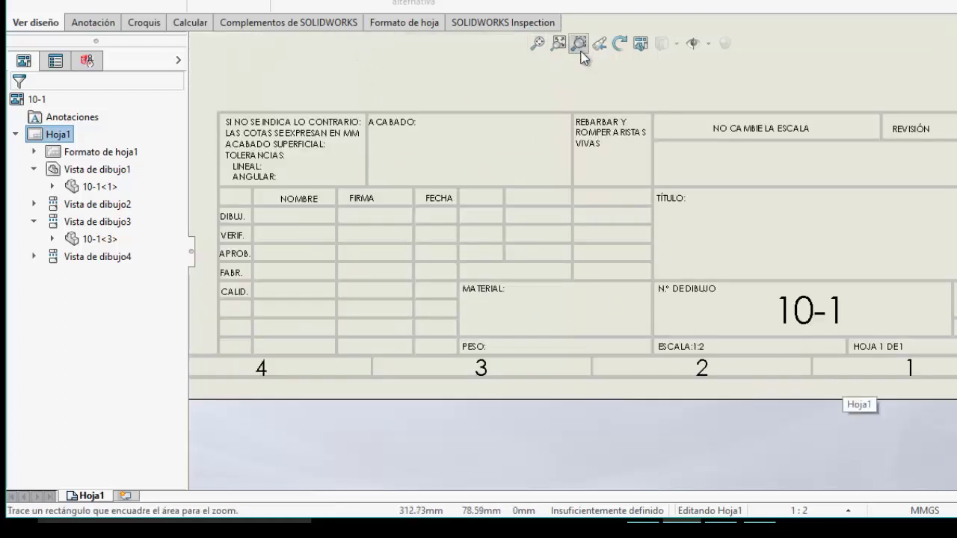
right_click(94, 497)
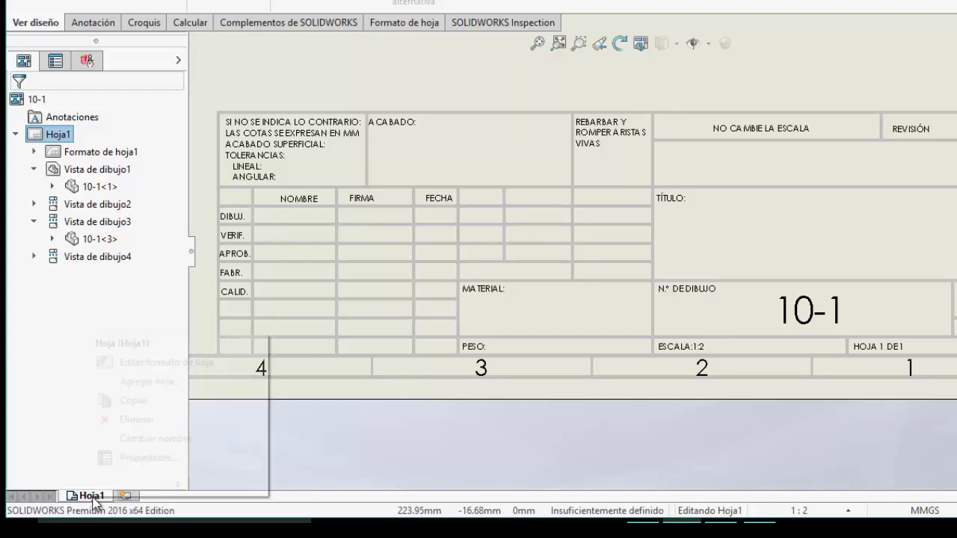
left_click(154, 363)
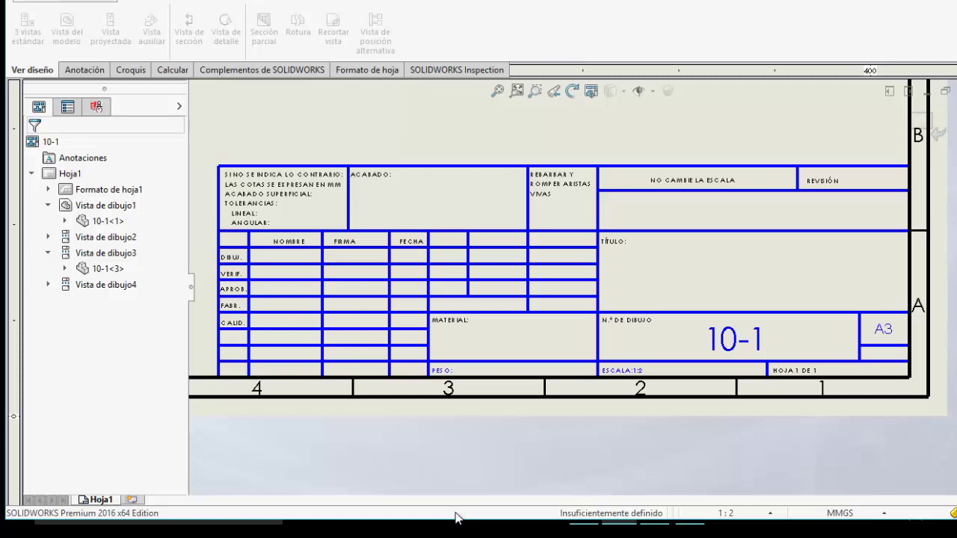
Step: Enter "Dibujo 1" in the TÍTULO field of the title block
left_click(738, 273)
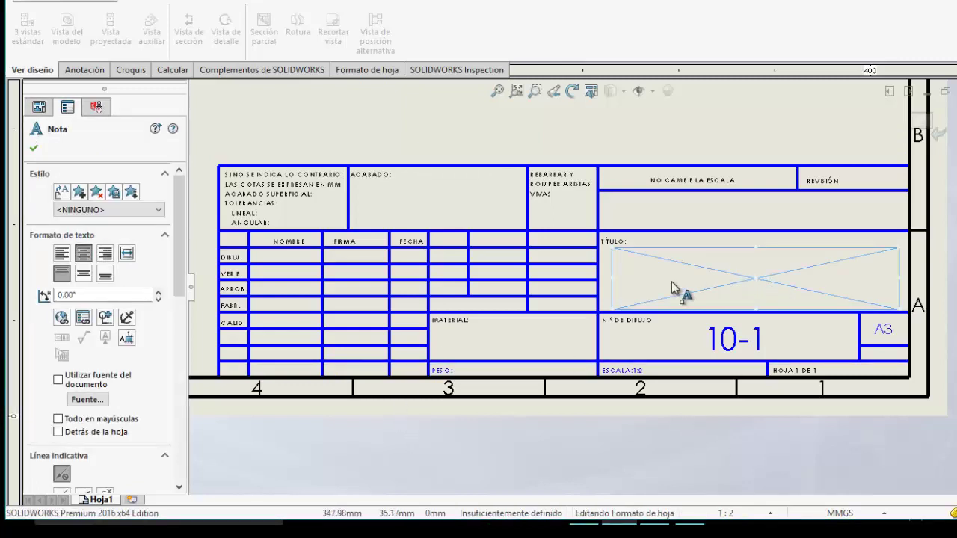
left_click(697, 290)
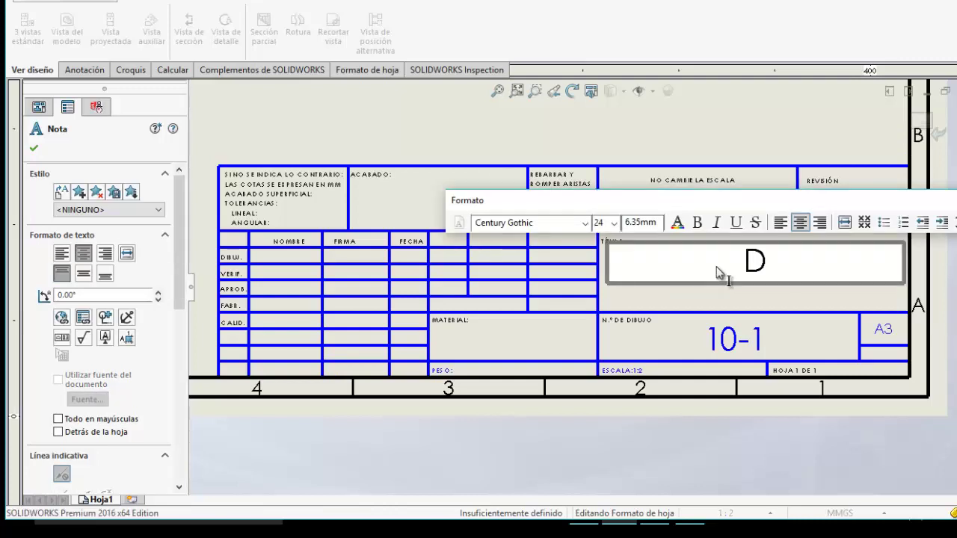
type("Dibujo 1")
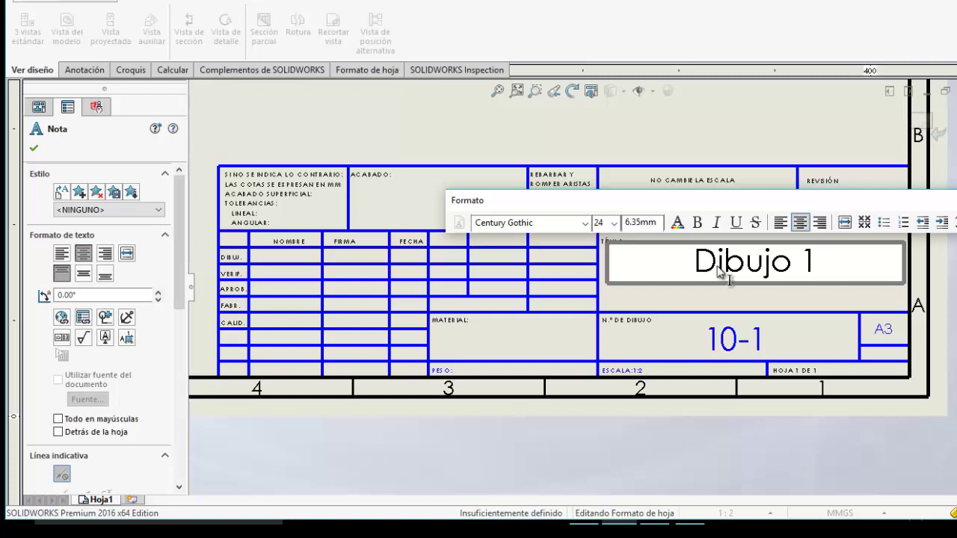
Step: Try the Dosis and Franklin Gothic Heavy fonts on the Dibujo 1 title text
left_click_drag(811, 271, 692, 273)
left_click(585, 223)
scroll(588, 232, "down", 1)
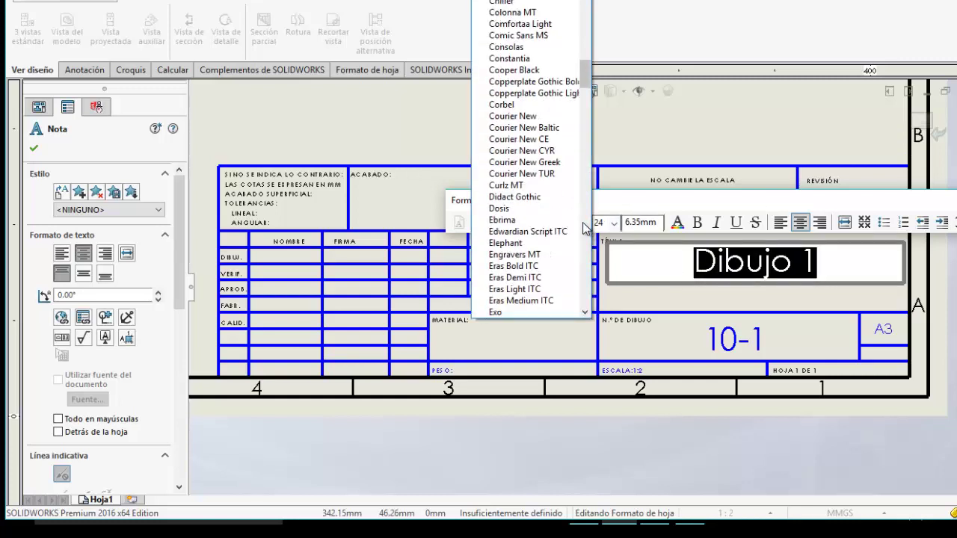
left_click(549, 208)
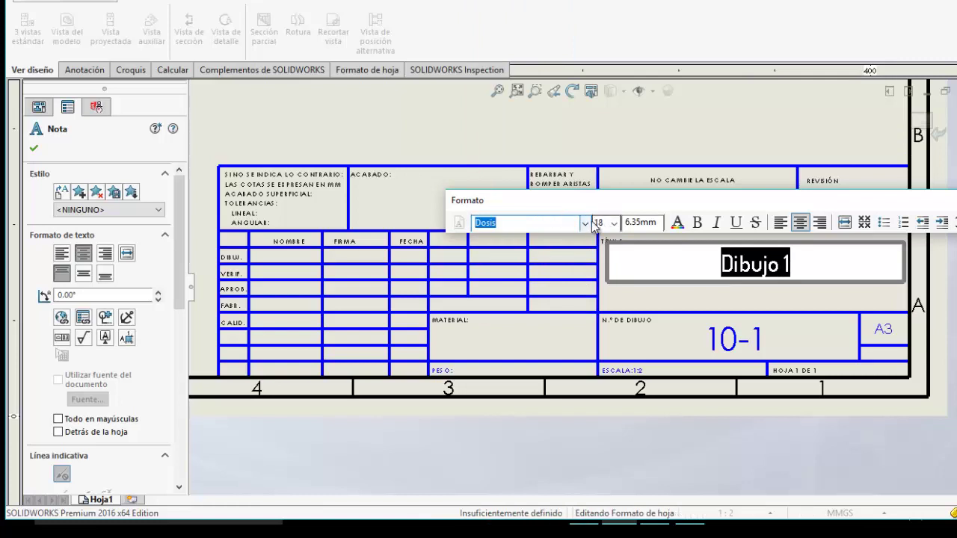
left_click(588, 224)
left_click(561, 240)
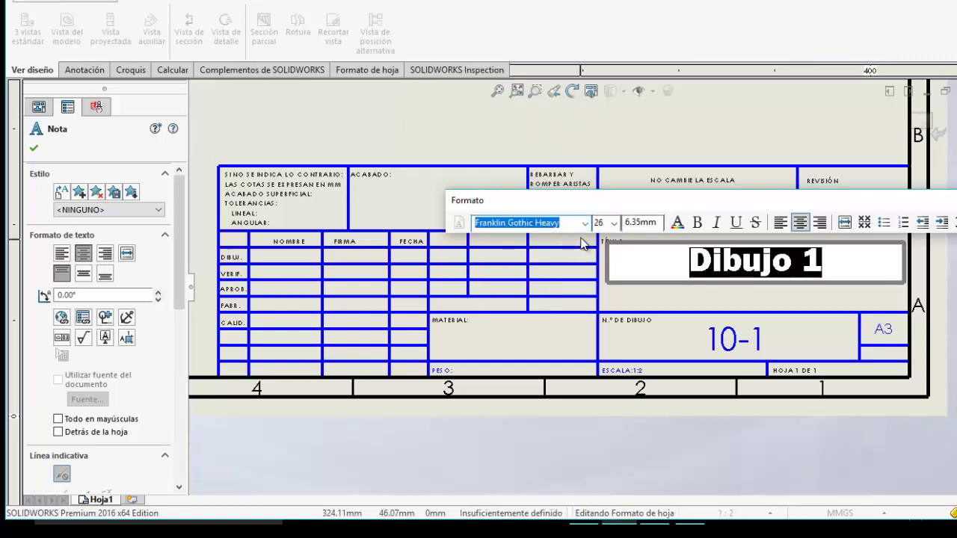
Step: Set the title text's font to Microsoft YaHei Light and finish the title note
left_click(584, 223)
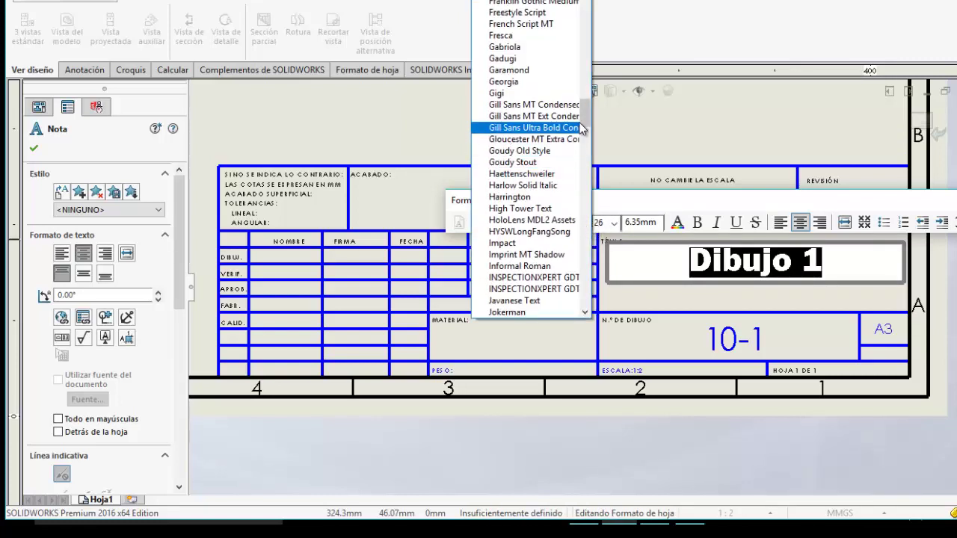
scroll(577, 183, "down", 20)
scroll(579, 193, "up", 20)
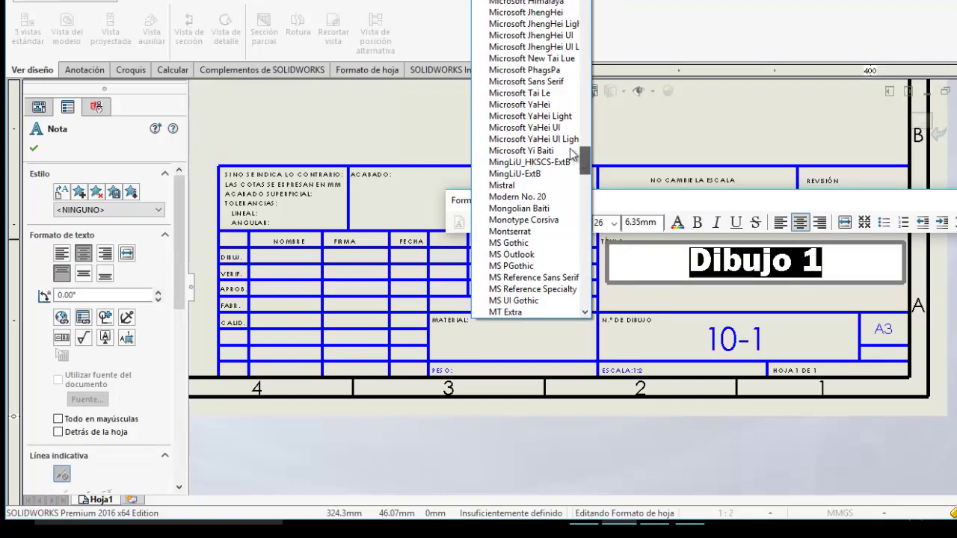
left_click(554, 116)
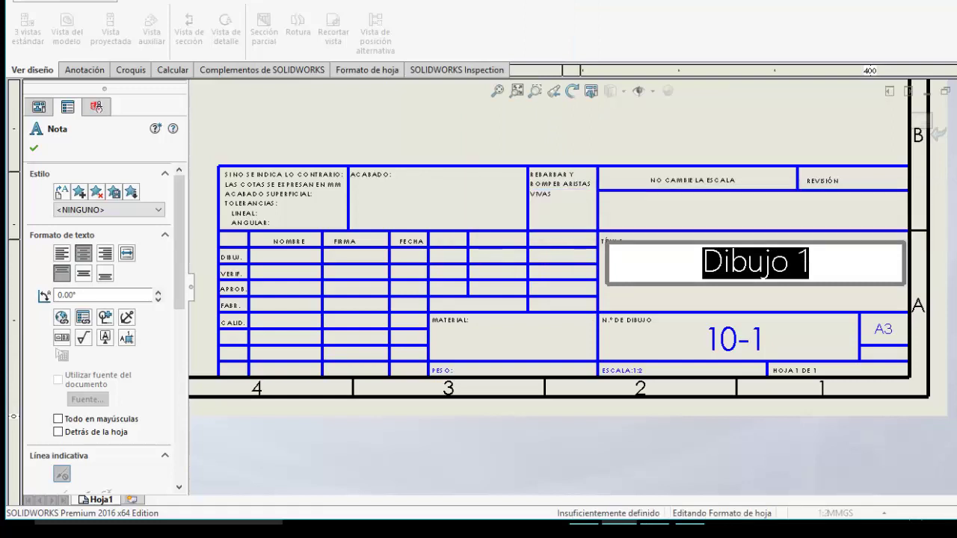
left_click(830, 295)
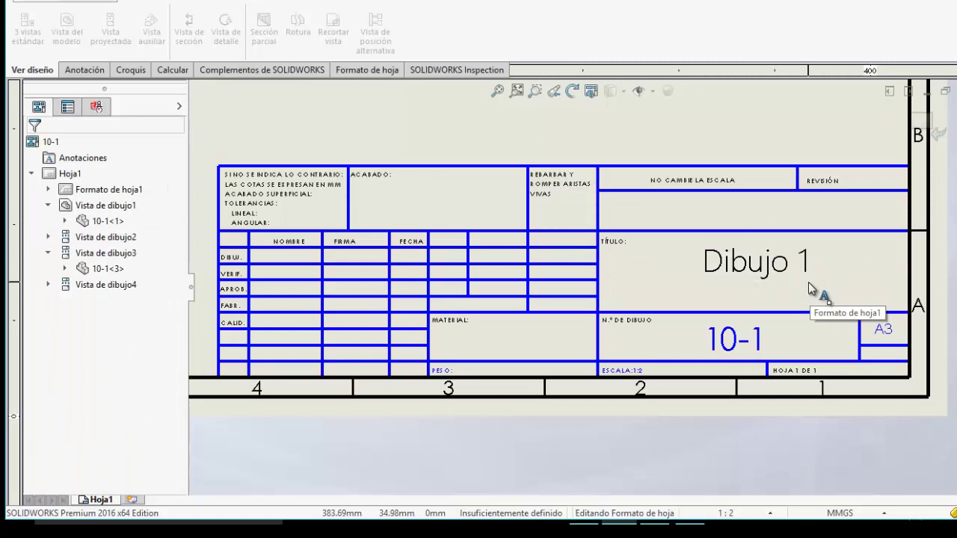
left_click(478, 345)
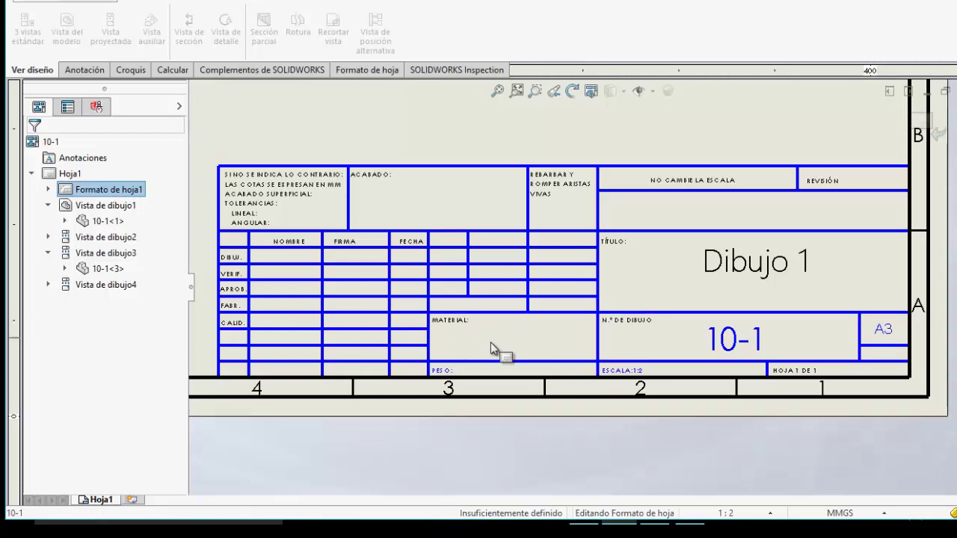
left_click(490, 348)
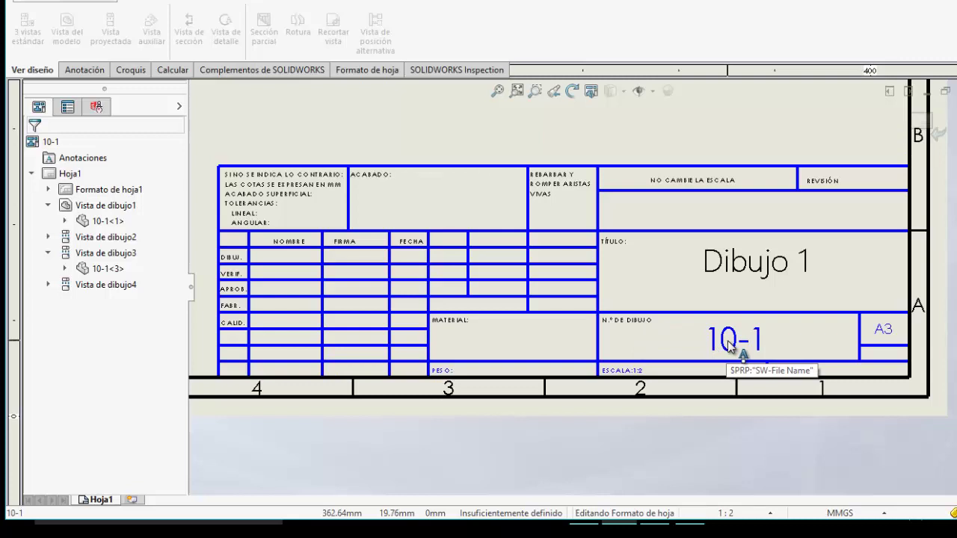
Step: Replace the drawing number in the title block with the plain text 10-5
double_click(757, 350)
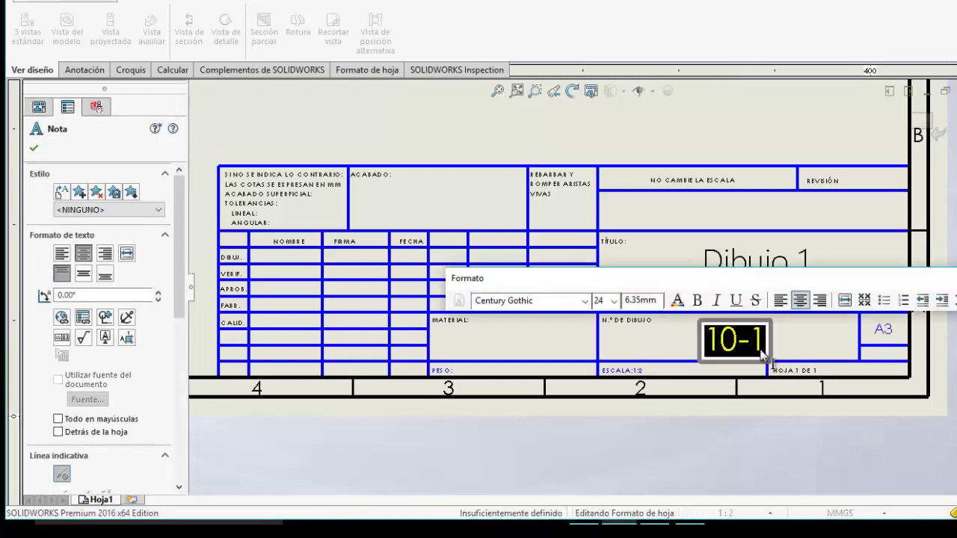
left_click(763, 353)
key("BackSpace")
key("BackSpace")
key("BackSpace")
key("BackSpace")
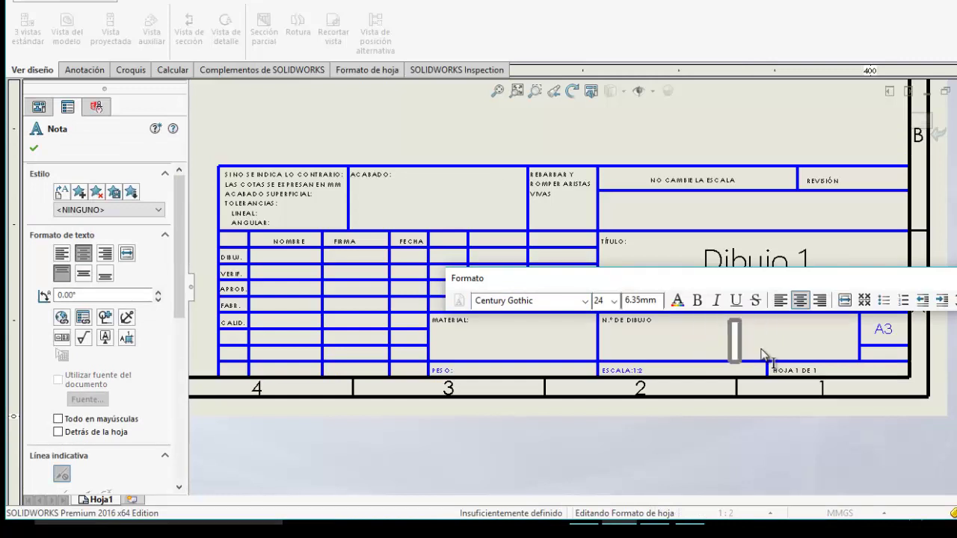
type("10-5")
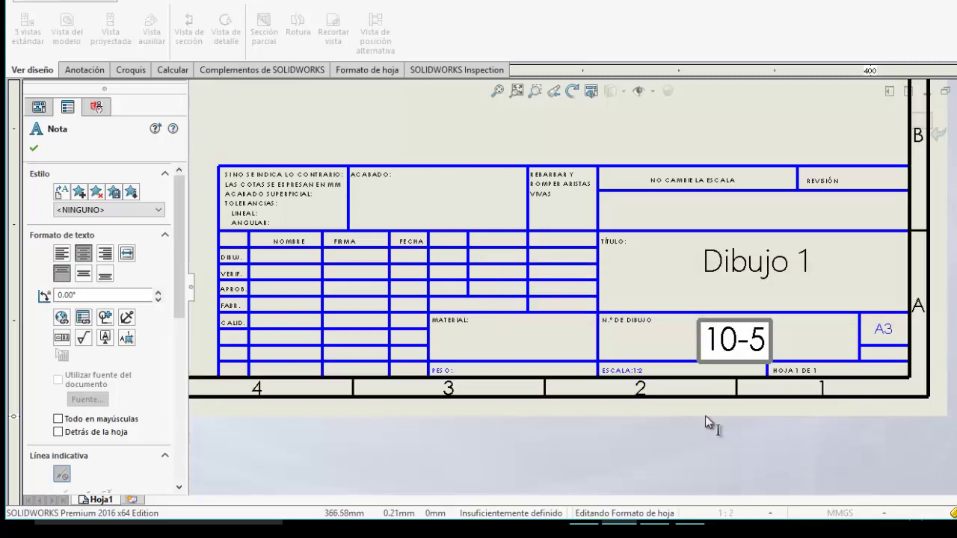
key("Escape")
Step: Enter the drafter's full name in the NOMBRE cell of the DIBUJ. row
left_click(291, 258)
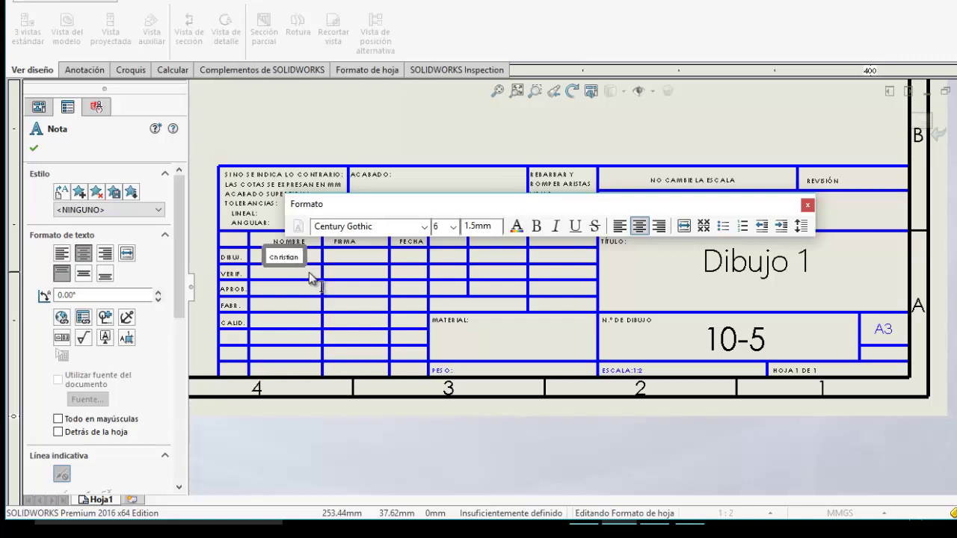
type("dez")
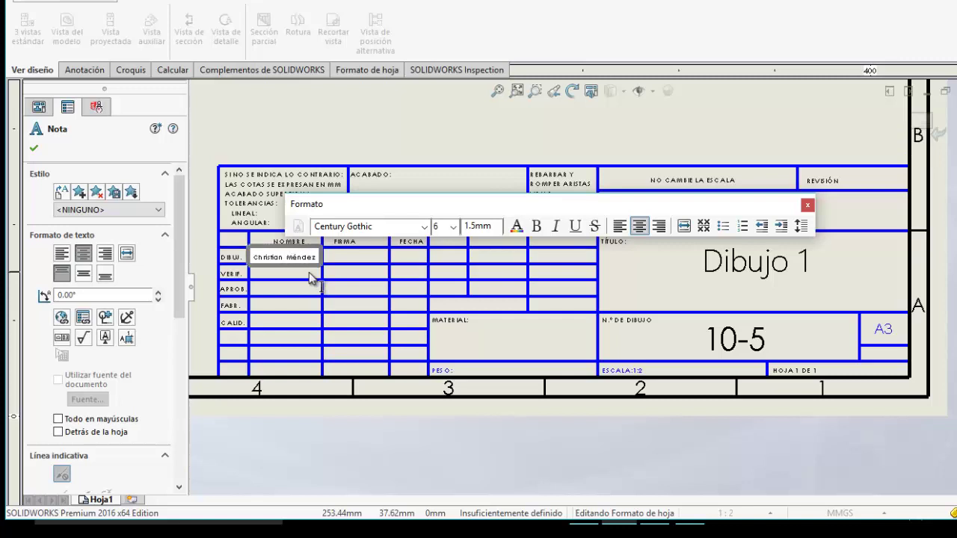
left_click(807, 206)
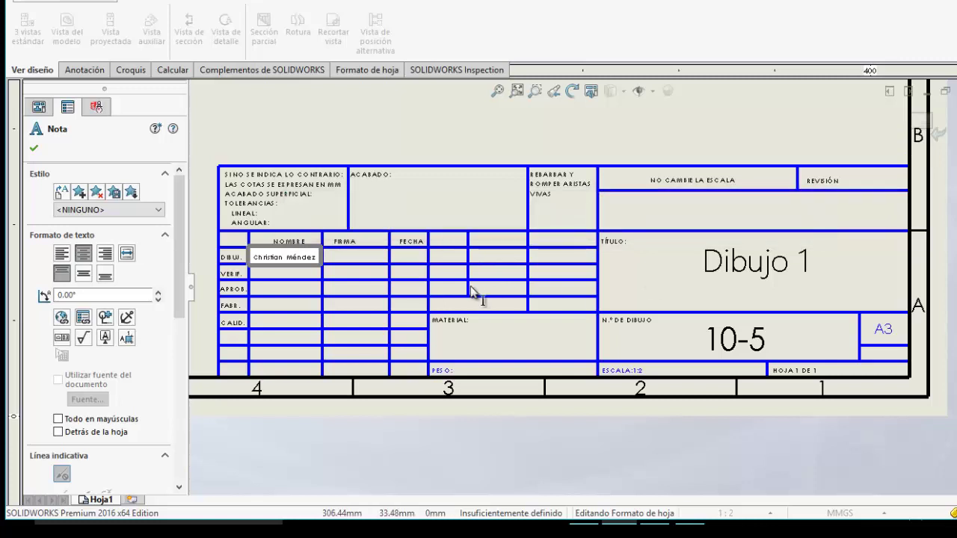
key("Escape")
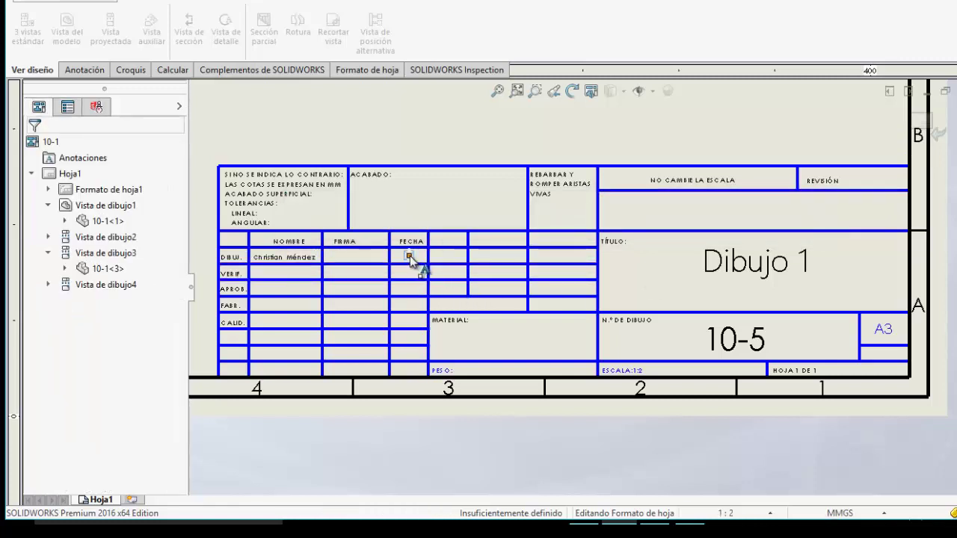
Step: Enter 20-Nov in the FECHA cell of the DIBUJ. row
key("Return")
left_click(409, 256)
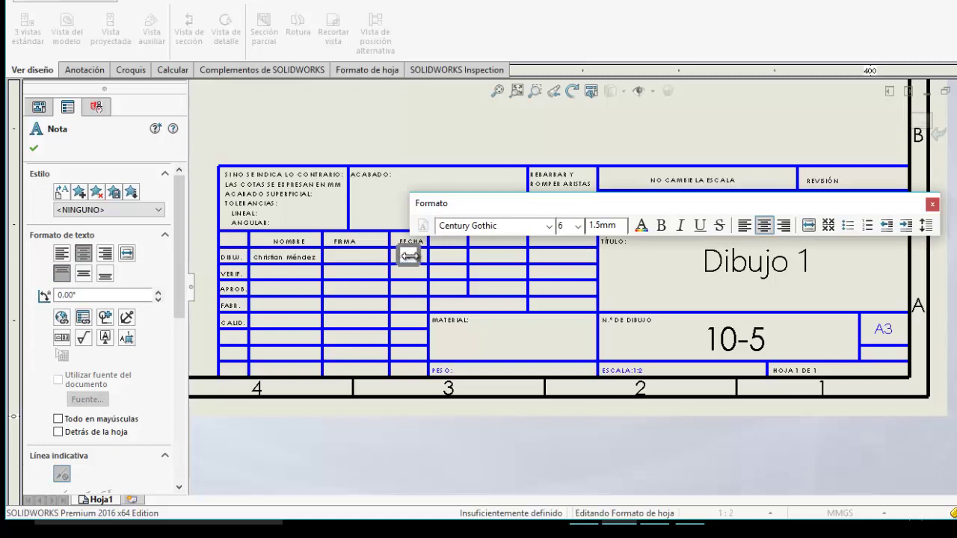
left_click(931, 206)
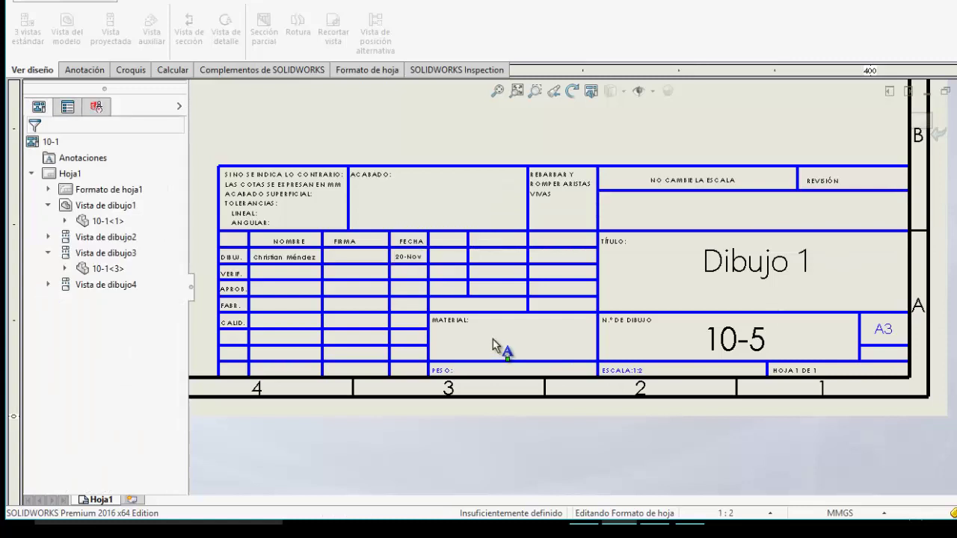
left_click(503, 337)
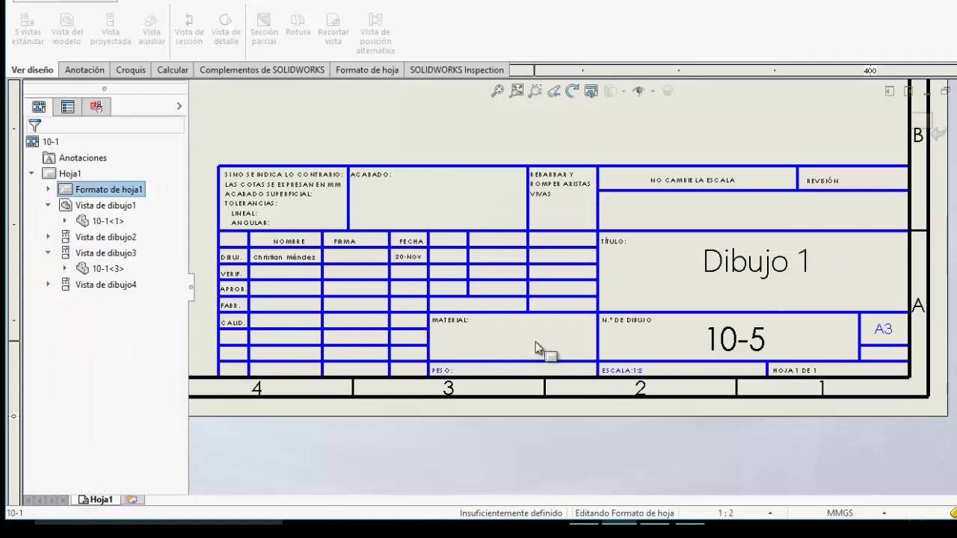
left_click(454, 322)
left_click(501, 362)
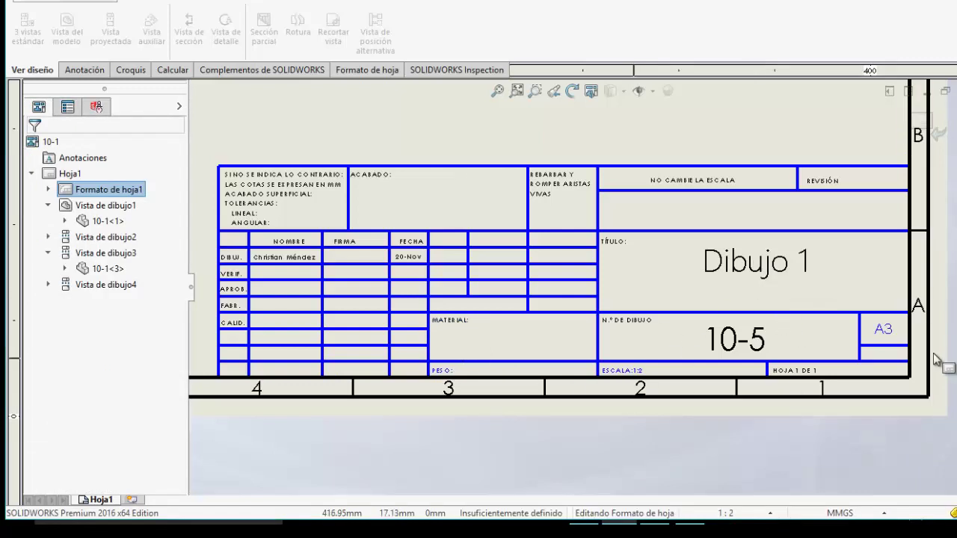
Step: Finish editing the sheet format and return to the whole drawing sheet
left_click(940, 135)
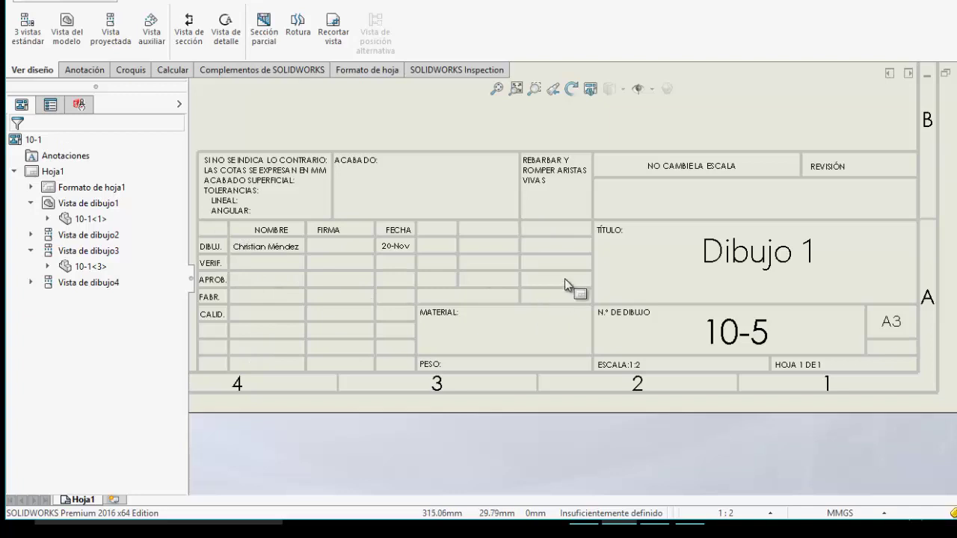
left_click(497, 89)
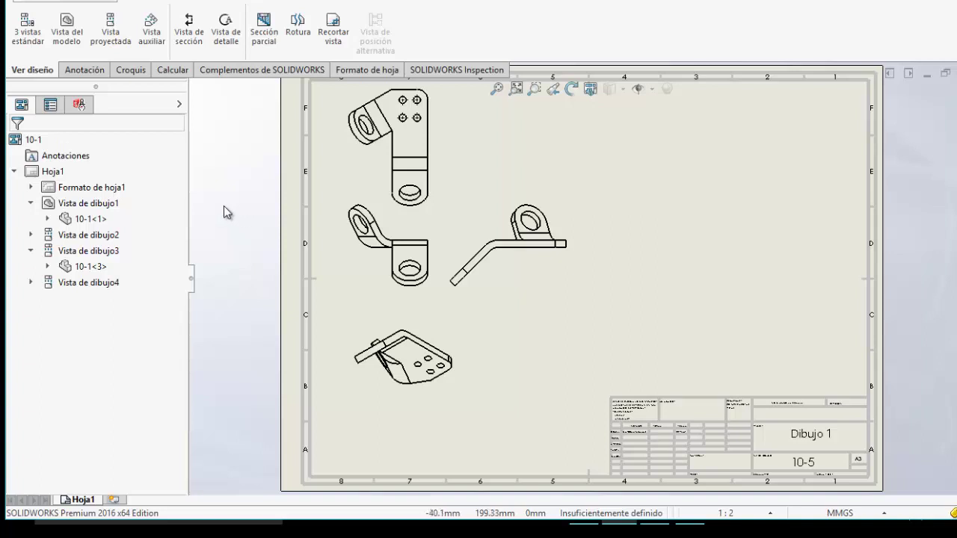
Step: Insert the three standard views of part 10-1 using the existing right-hand projected view as reference
left_click(30, 37)
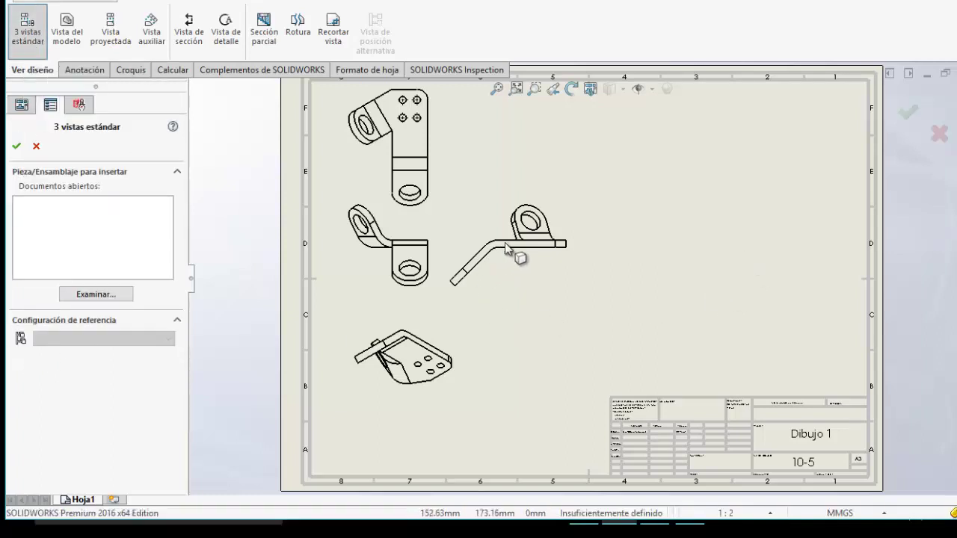
left_click(559, 251)
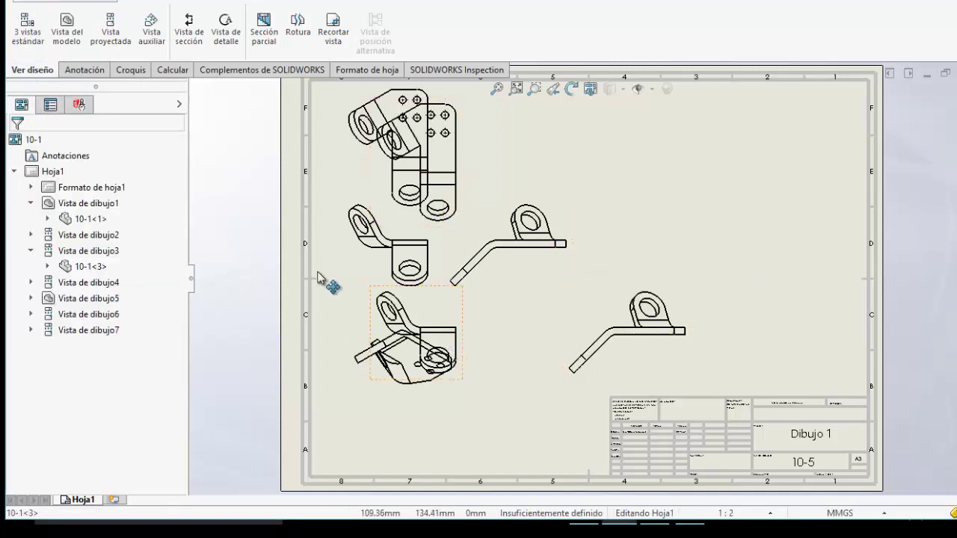
Step: Move the upper view of the new standard set down, closer to its front view
left_click(455, 156)
mouse_move(555, 164)
left_mouse_down()
mouse_move(474, 149)
mouse_move(530, 152)
mouse_move(471, 300)
mouse_move(506, 182)
mouse_move(469, 188)
left_mouse_up()
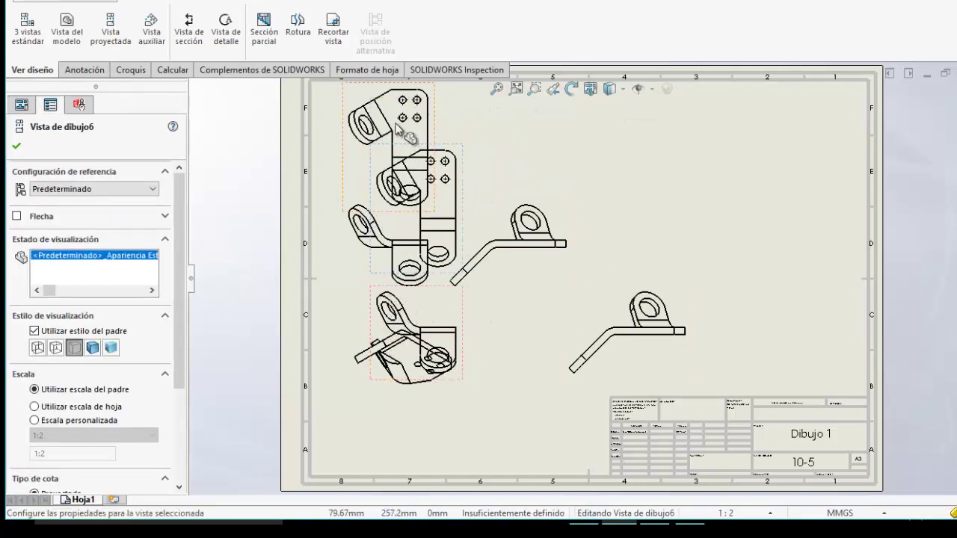
left_click(397, 128)
left_click(456, 204)
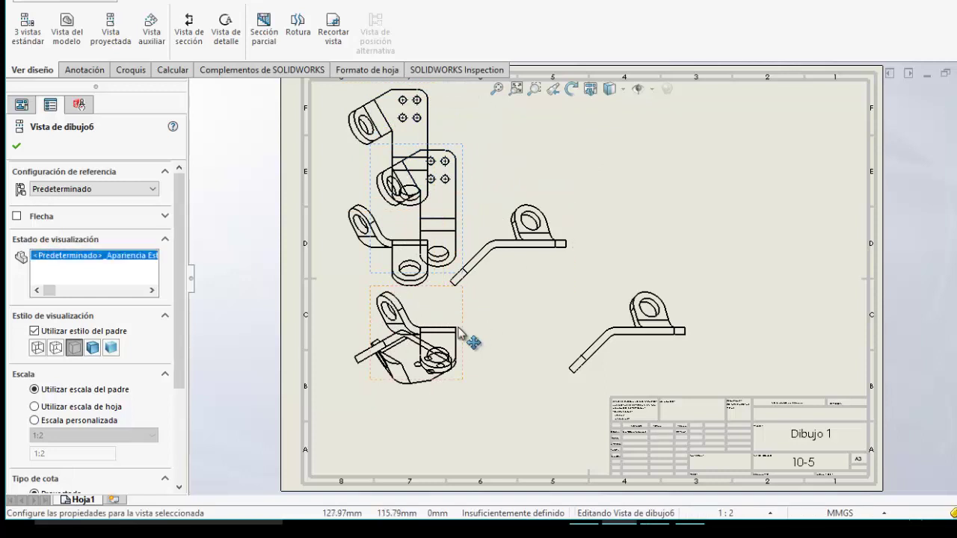
Step: Move the front view of the new standard set, together with its aligned upper view, to the sheet's right edge beyond the side view
mouse_move(434, 338)
left_mouse_down()
mouse_move(421, 361)
mouse_move(427, 434)
mouse_move(602, 310)
mouse_move(811, 224)
mouse_move(727, 233)
mouse_move(692, 329)
mouse_move(568, 325)
mouse_move(550, 217)
mouse_move(808, 215)
mouse_move(745, 316)
mouse_move(785, 326)
left_mouse_up()
key("Escape")
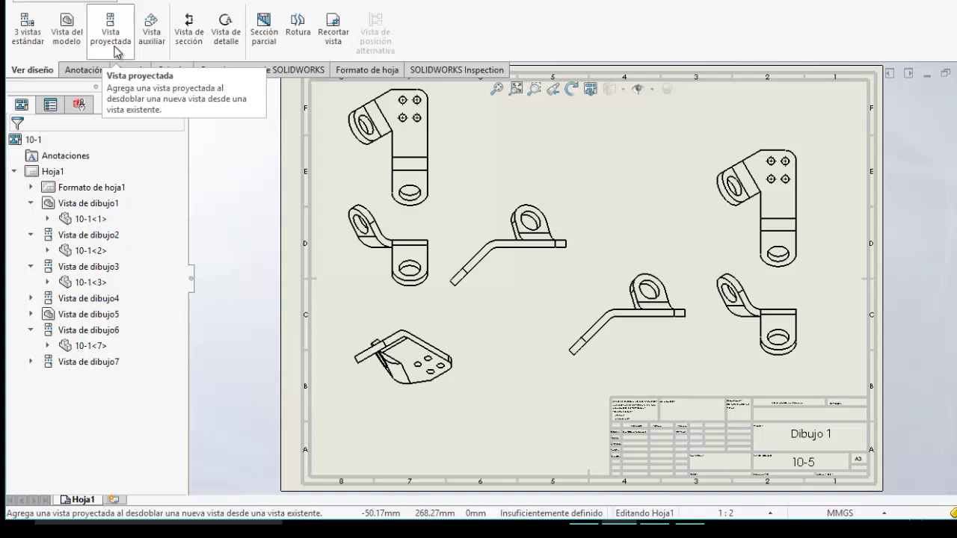
Step: Create a section view from a vertical cutting line along the right edge of the original upper view, placing it beside that view
left_click(198, 50)
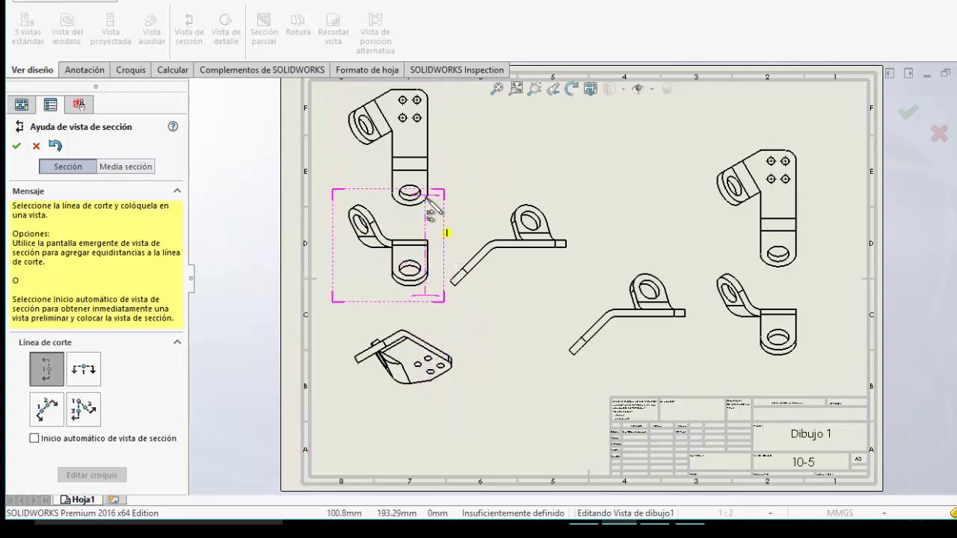
left_click(430, 147)
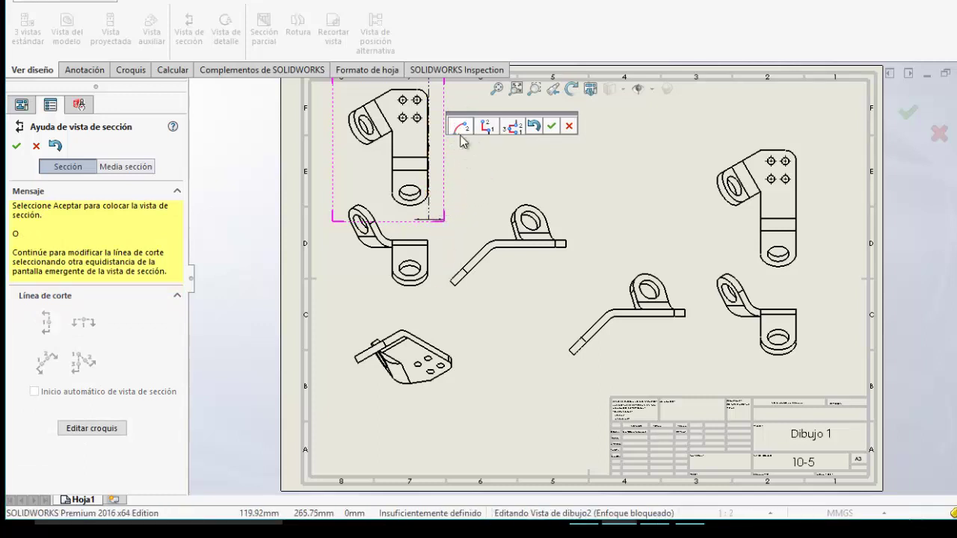
left_click(551, 125)
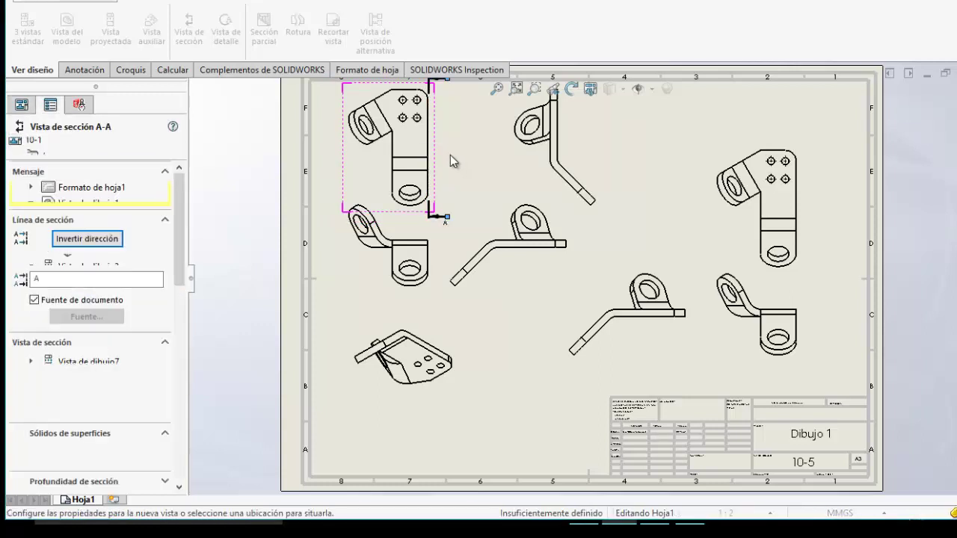
left_click(503, 171)
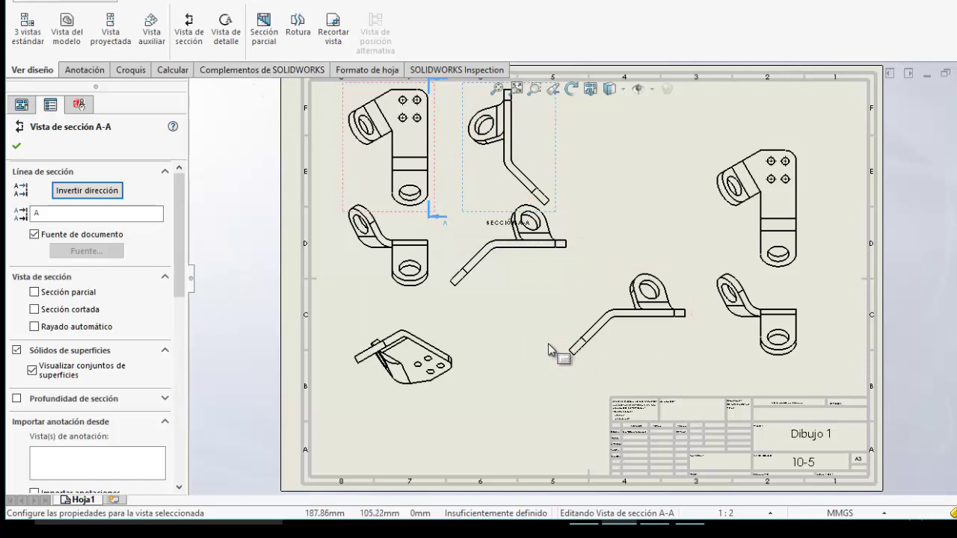
Step: Create a detail view from a circle of about 32 mm radius around the isometric view's four holes, placing it beside the isometric view
left_click(229, 41)
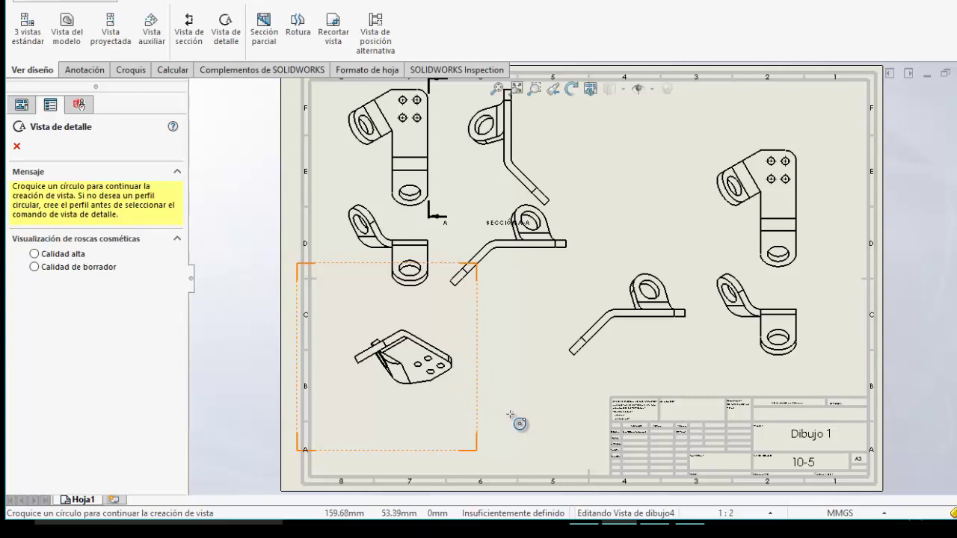
left_click(438, 366)
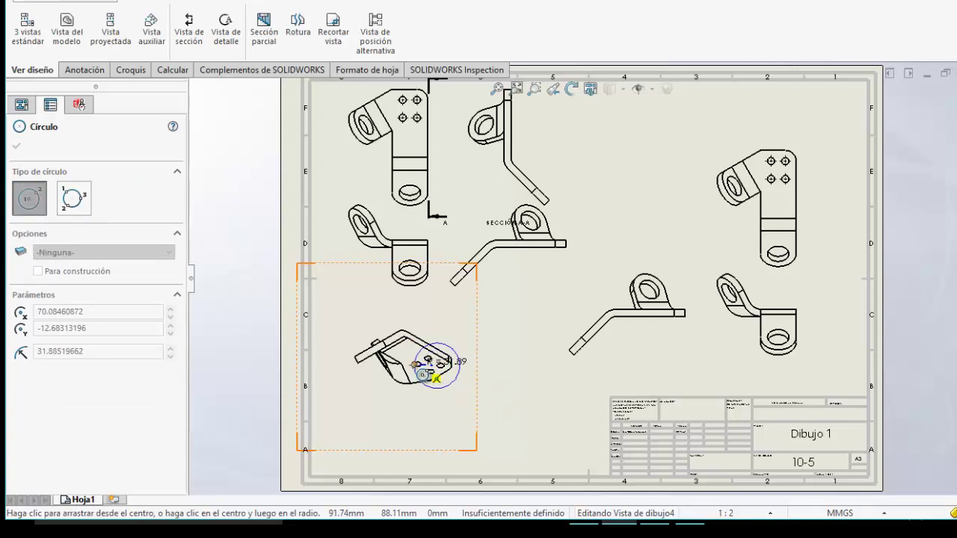
left_click(437, 377)
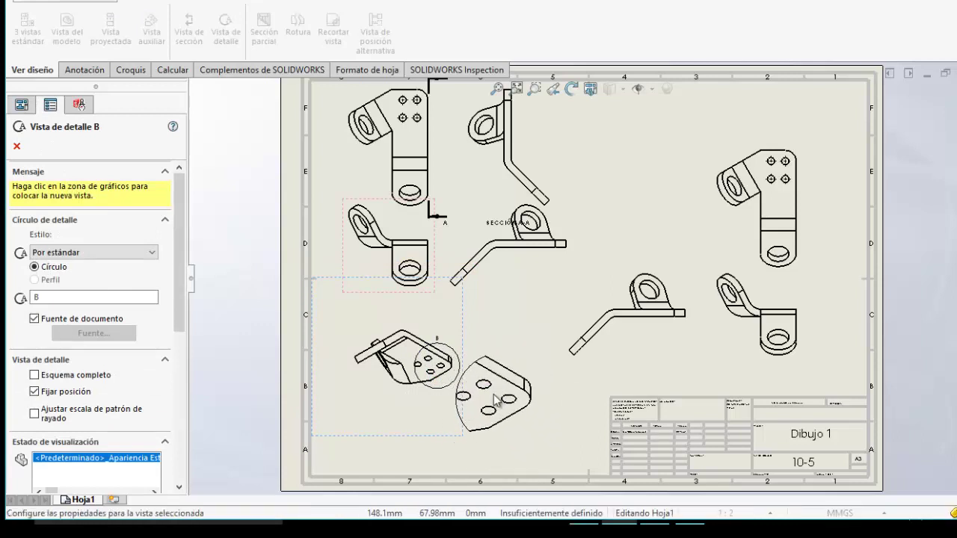
left_click(494, 400)
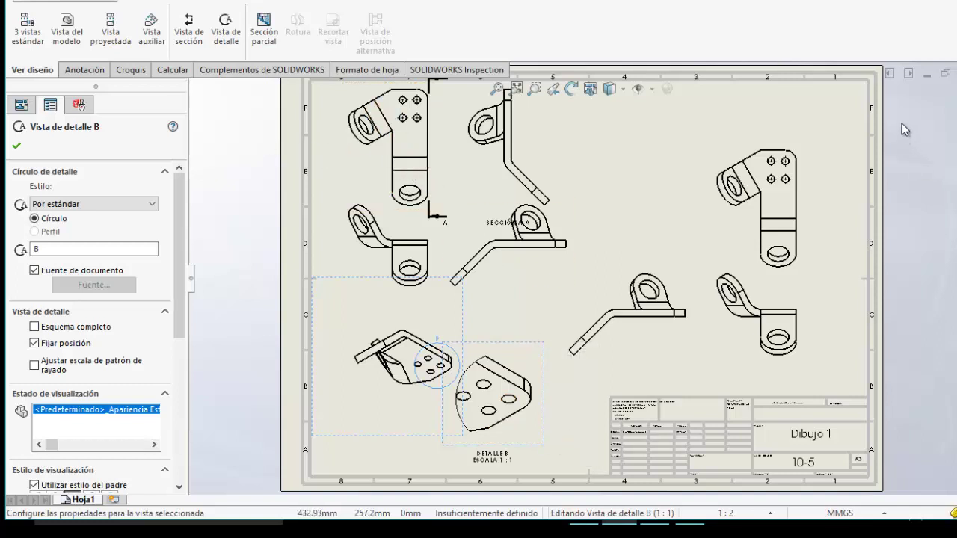
left_click(16, 146)
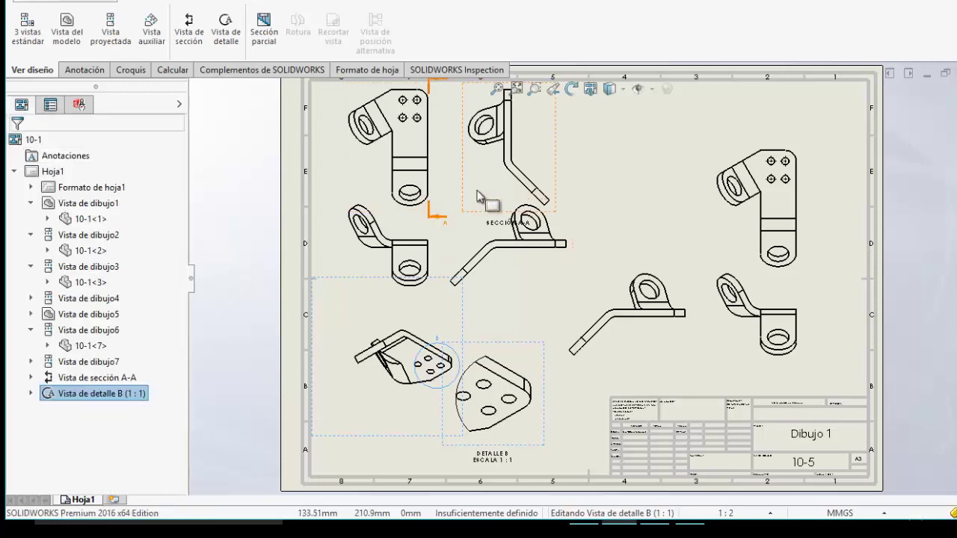
left_click(646, 238)
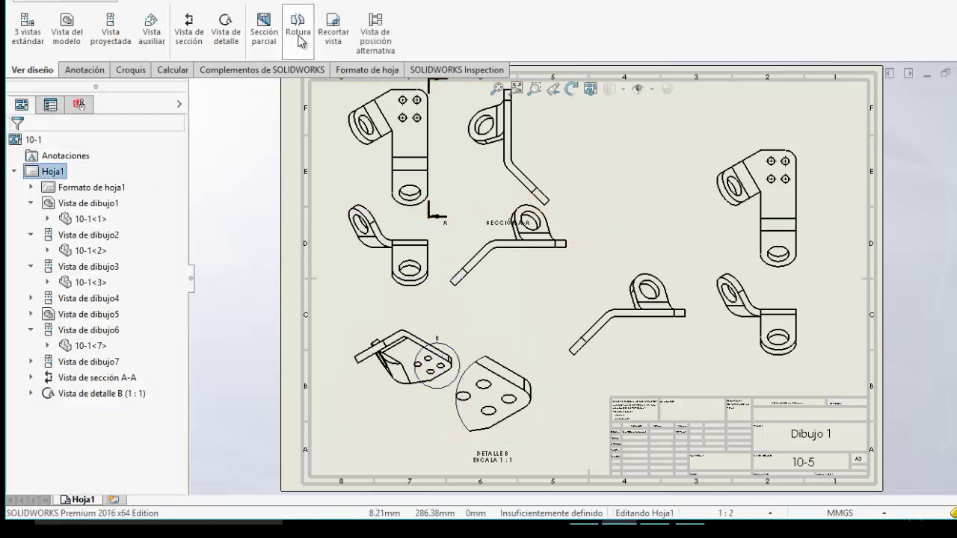
Step: Break the upper view of the new standard set between two vertical zigzag cut lines through its leg, with a 10 mm gap
left_click(299, 34)
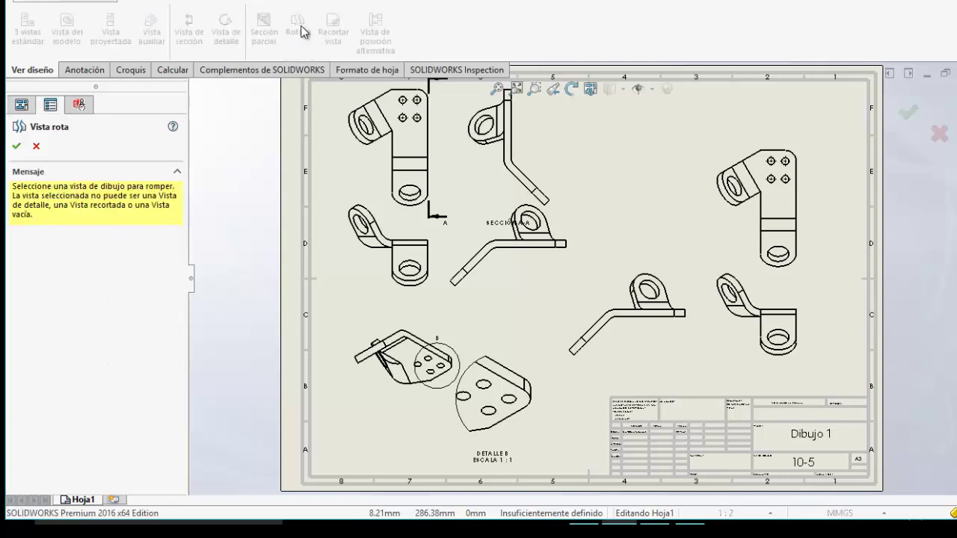
left_click(776, 218)
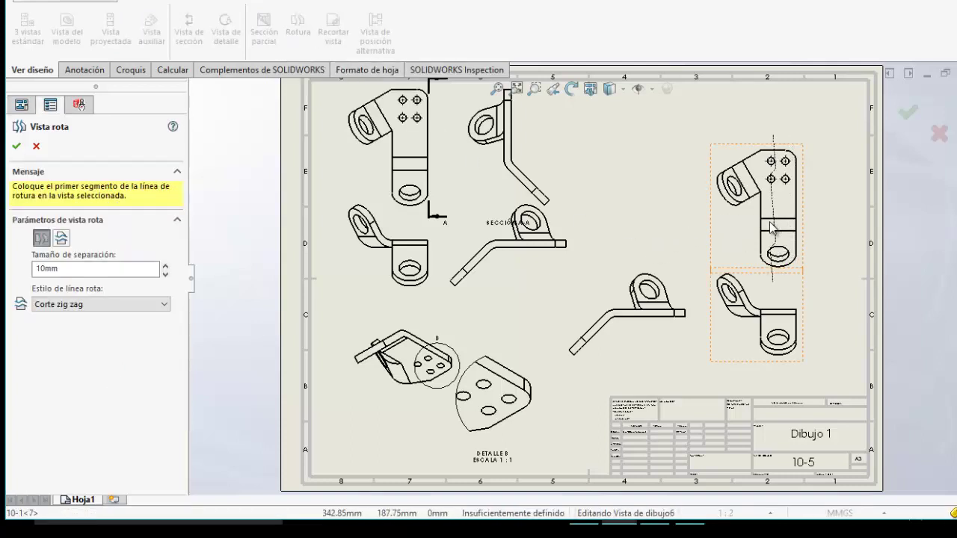
left_click(768, 228)
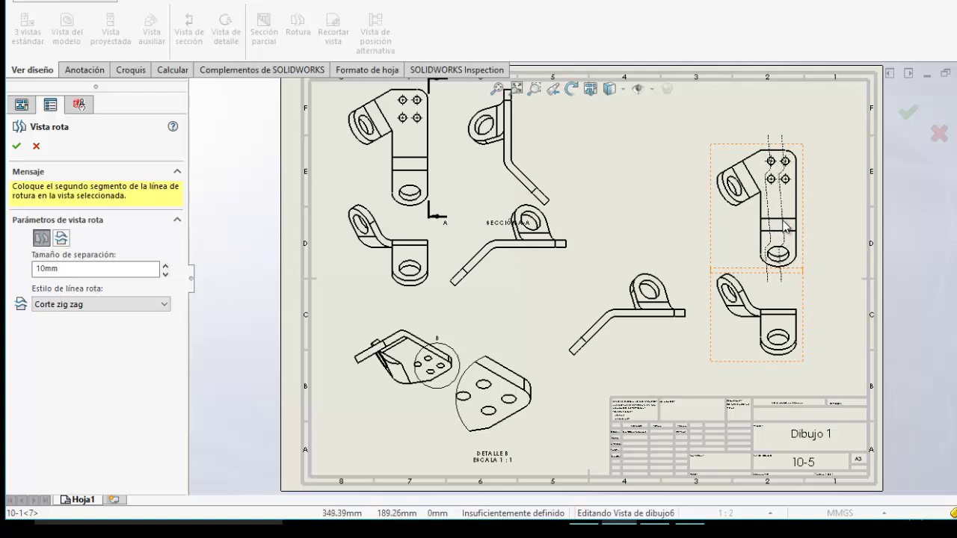
left_click(785, 216)
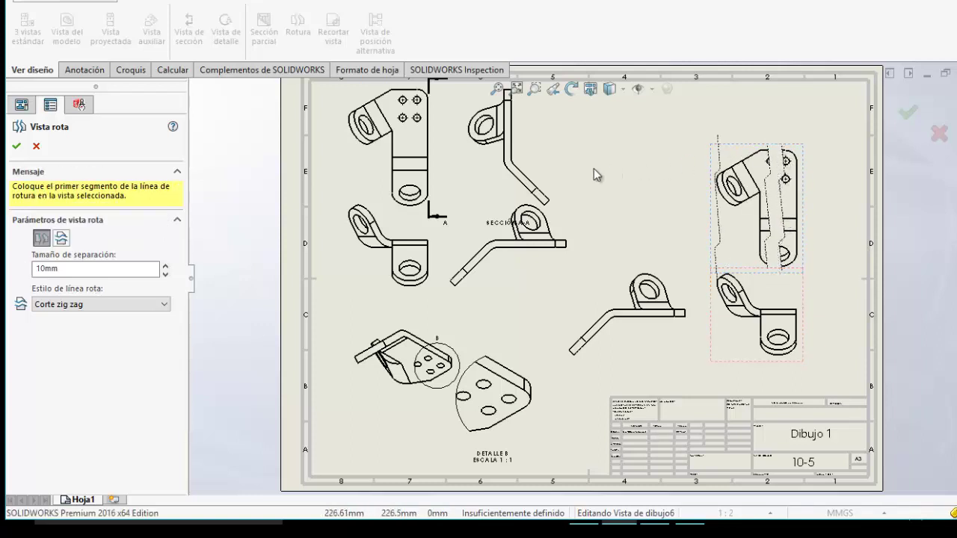
left_click(907, 112)
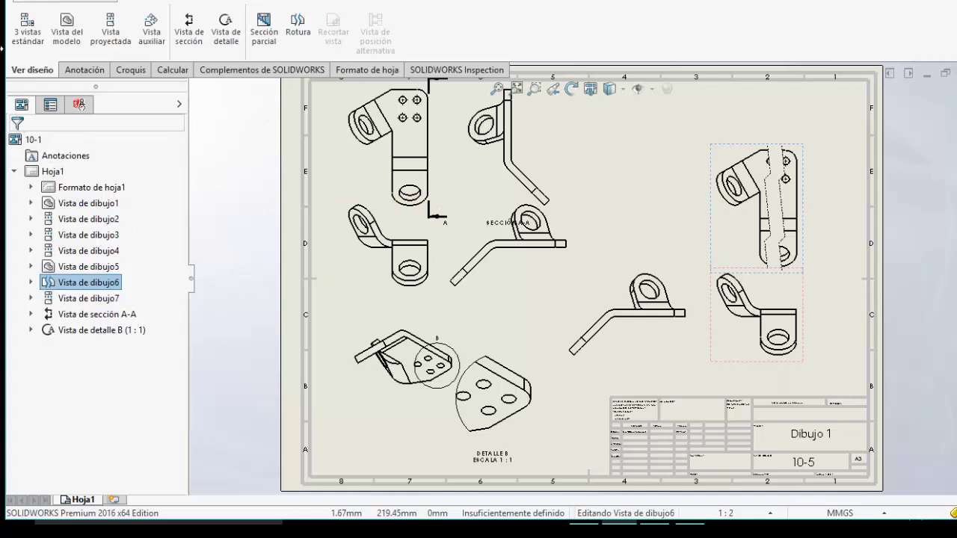
Step: Dimension the horizontal plate's lower edge and the lug hole's radius in the side view of the new standard set
left_click(85, 70)
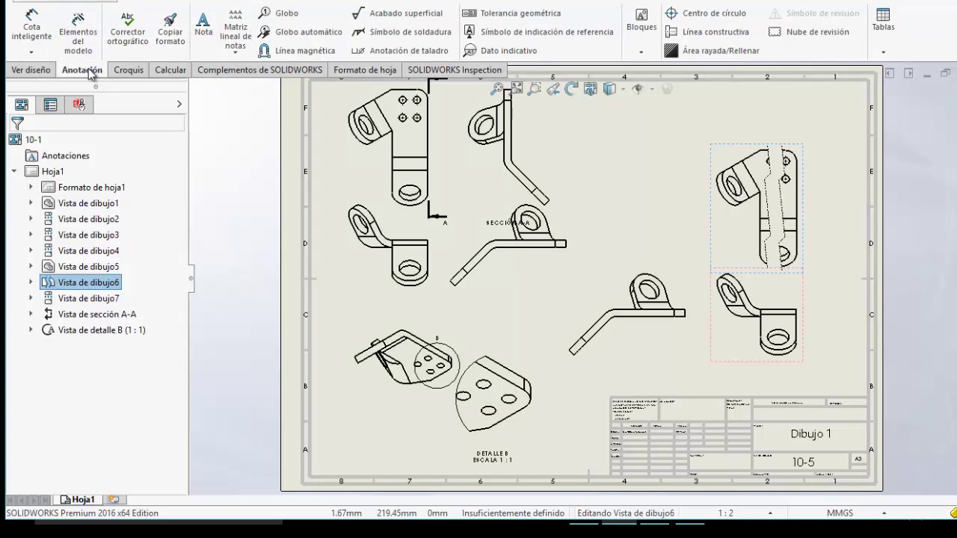
left_click(39, 33)
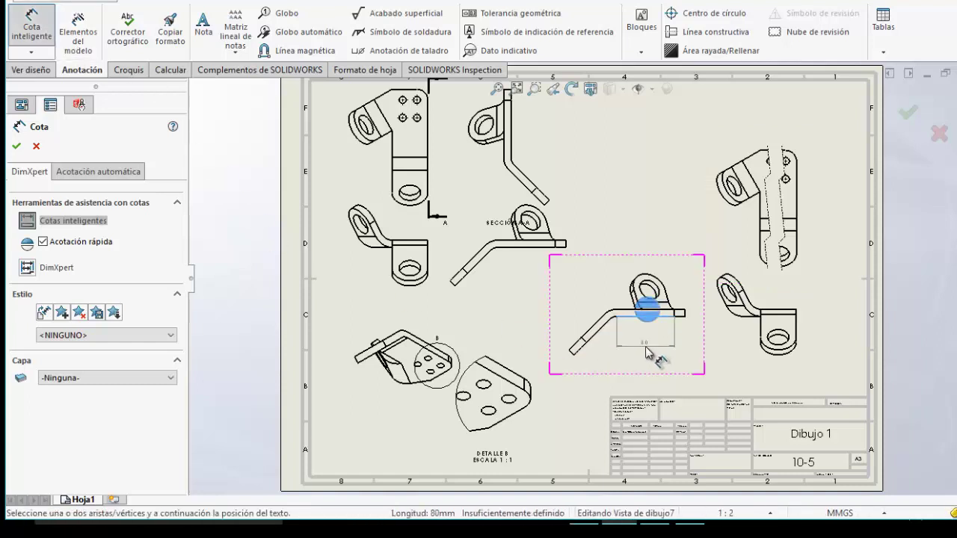
left_click(650, 346)
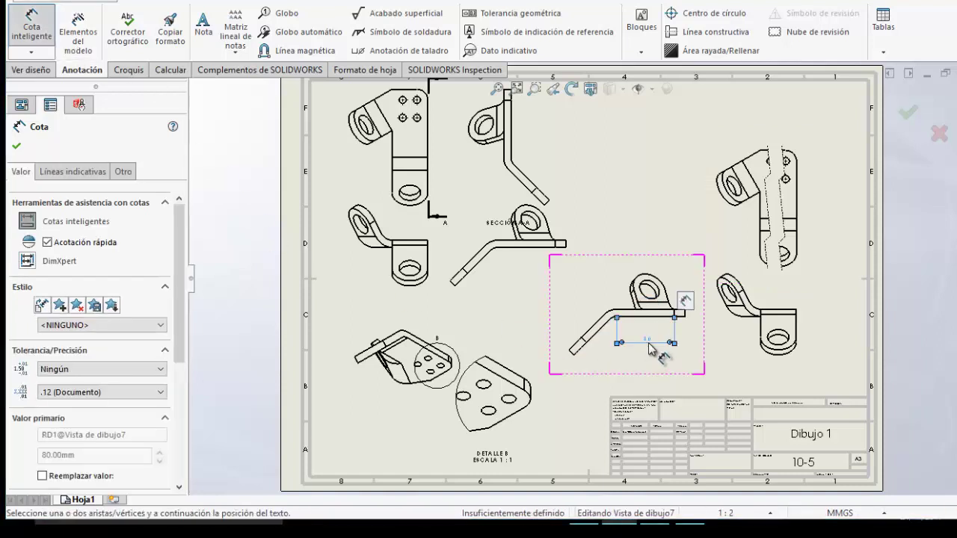
left_click(657, 289)
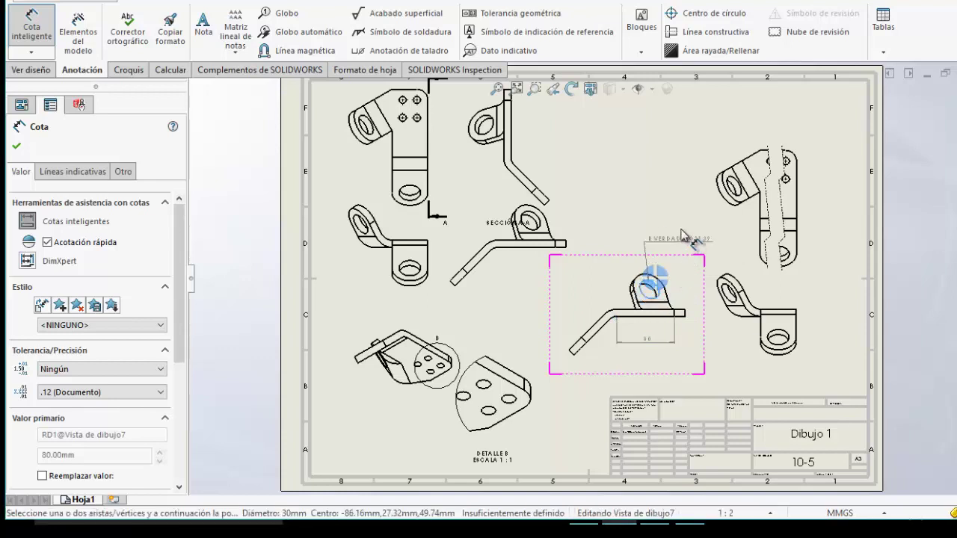
left_click(690, 238)
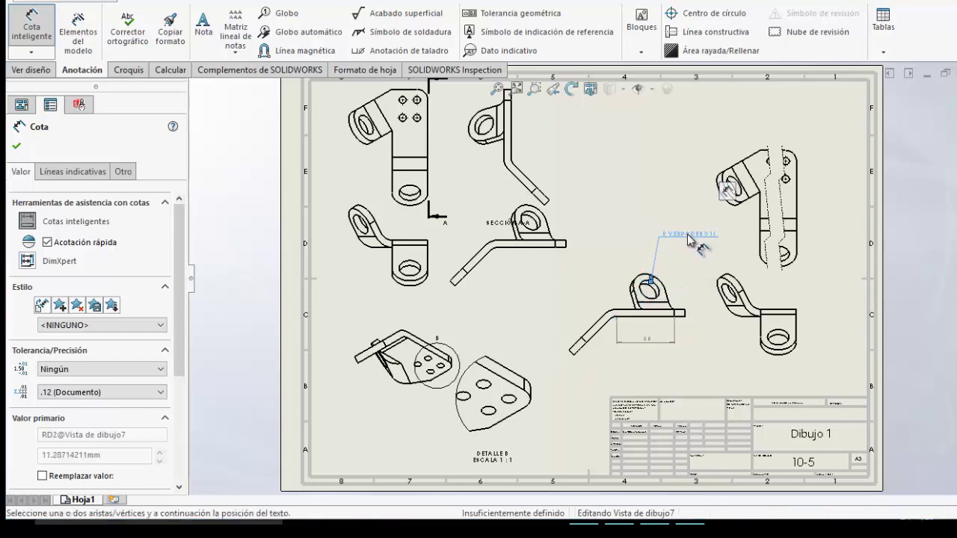
Step: Dimension the lowest hole's radius and the two parallel slanted edges in the detail view
left_click(491, 411)
left_click(540, 432)
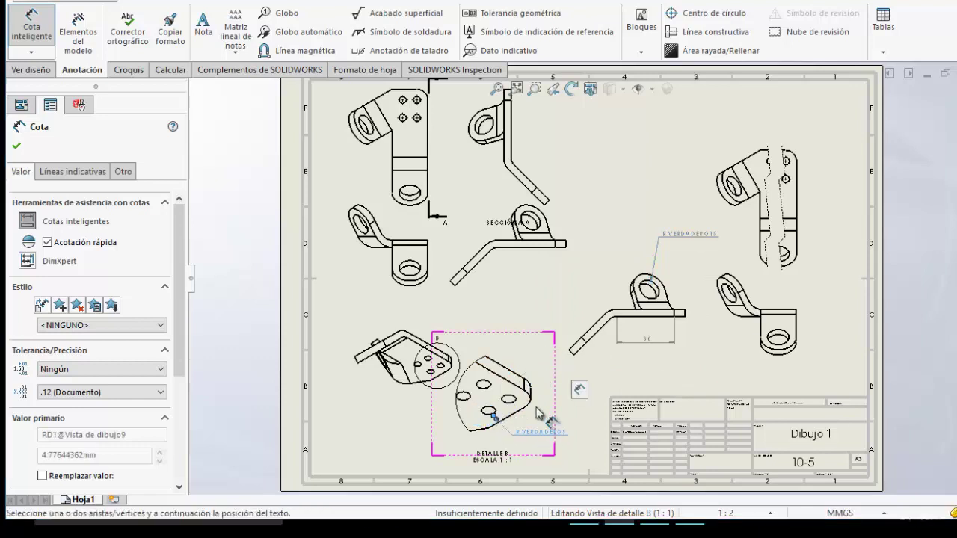
left_click(509, 382)
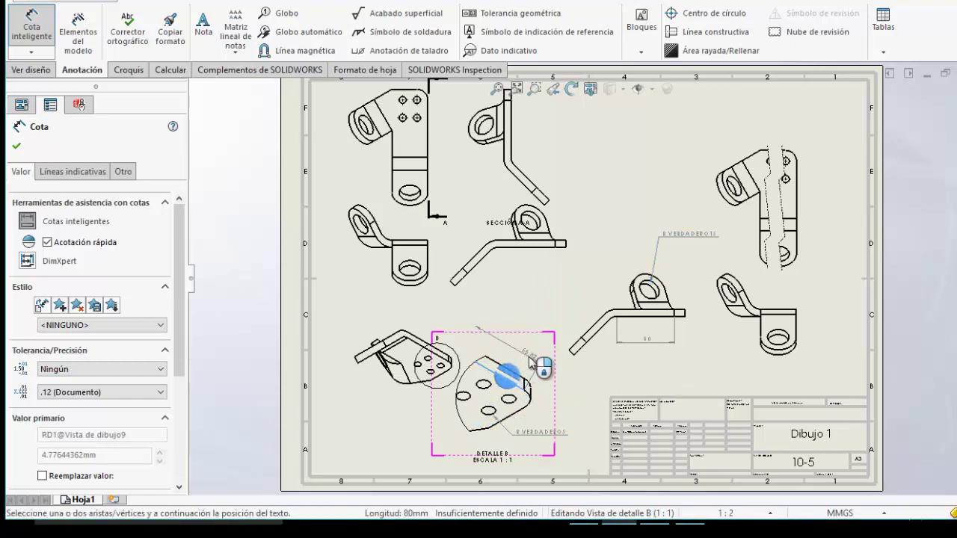
left_click(515, 380)
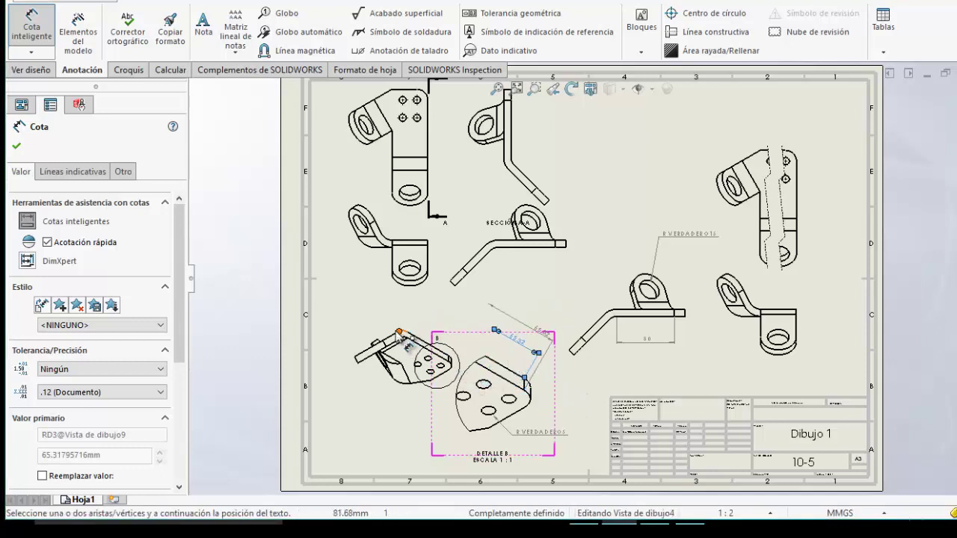
Step: Dimension the short slanted upper edge of the isometric view, placing the dimension above the part
left_click(373, 353)
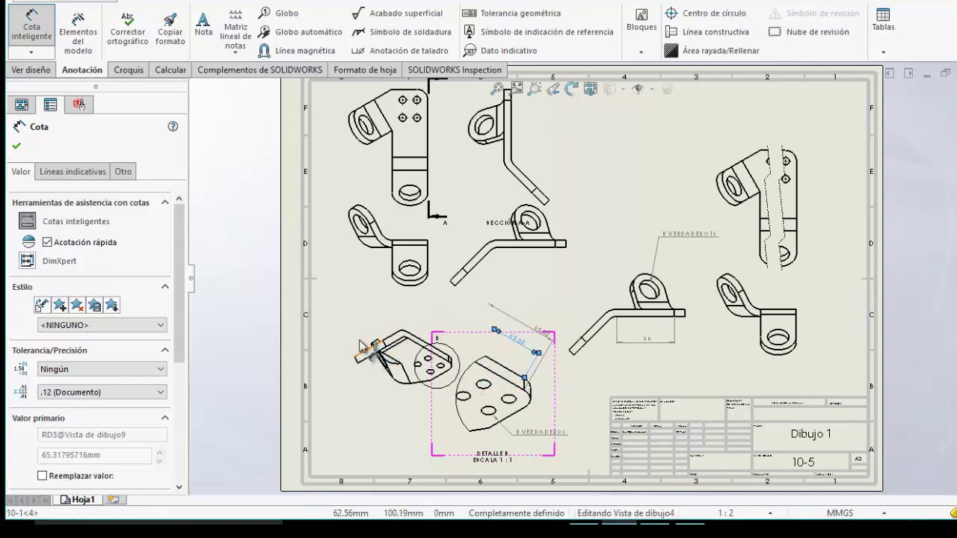
left_click(401, 352)
left_click(368, 290)
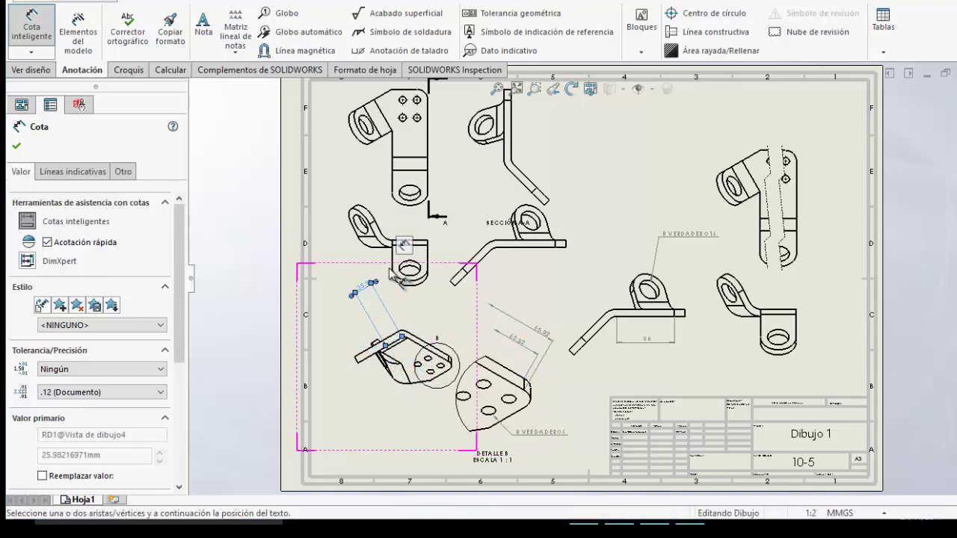
Step: Dimension the radius of the hole at the lower end of the original upper view and finish dimensioning
left_click(411, 197)
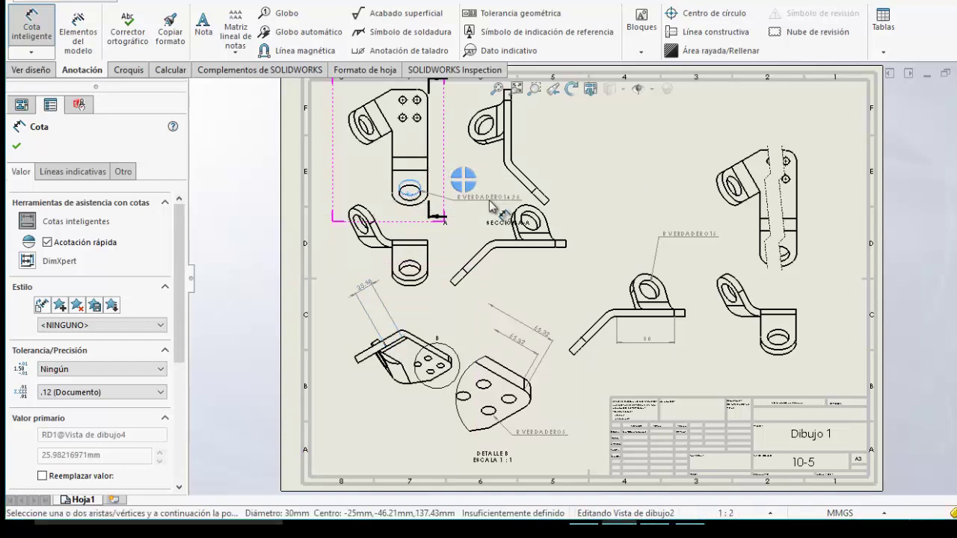
left_click(493, 203)
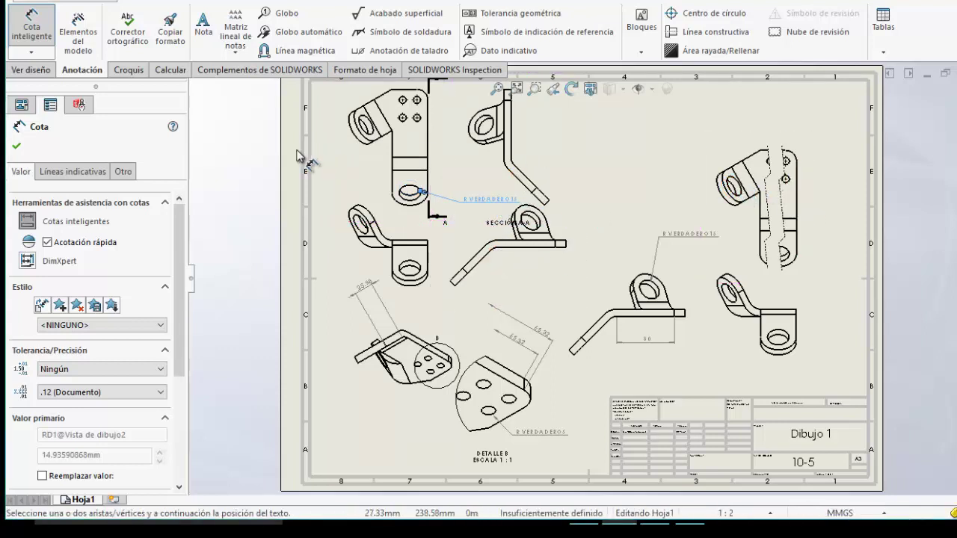
left_click(15, 146)
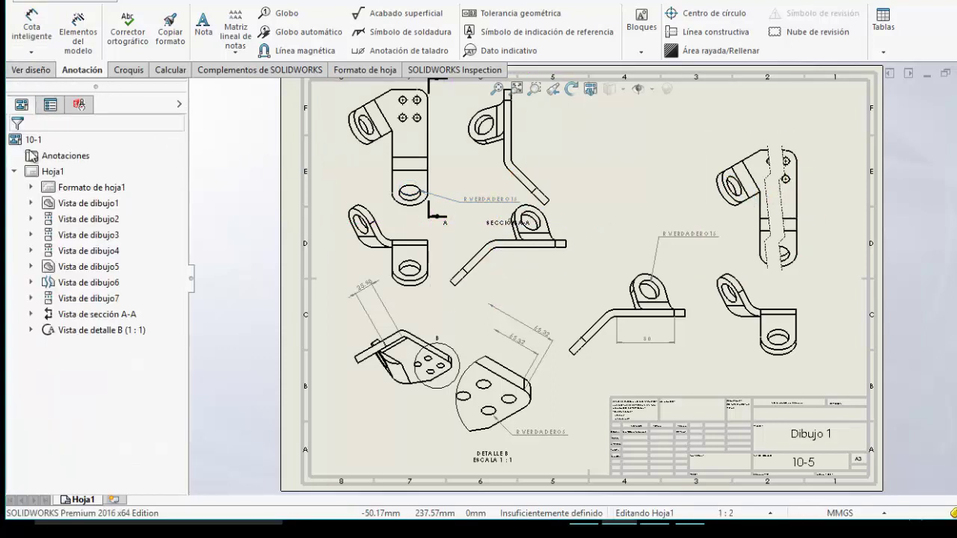
Step: Add the note "Esta es una nota importante para mi dibujo" in the empty area above the side views
left_click(203, 30)
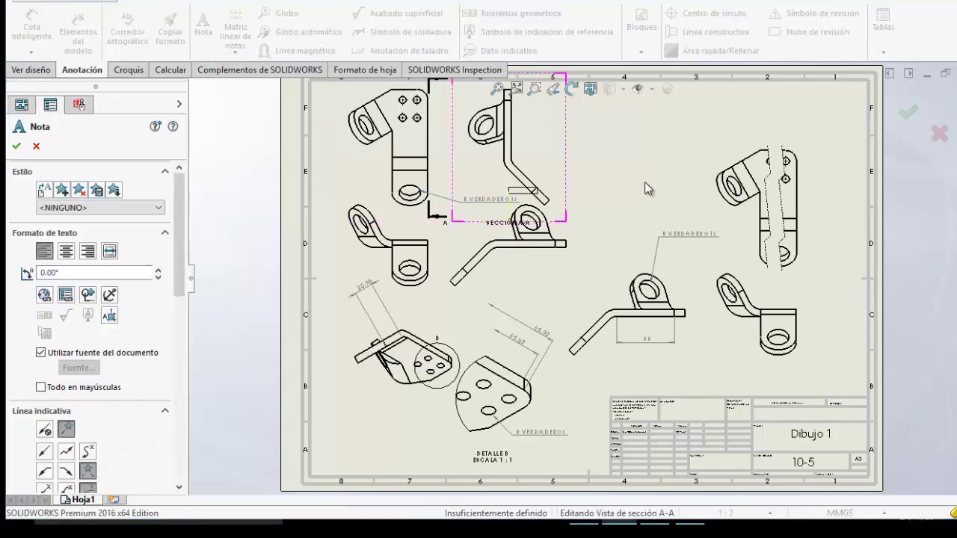
left_click(590, 141)
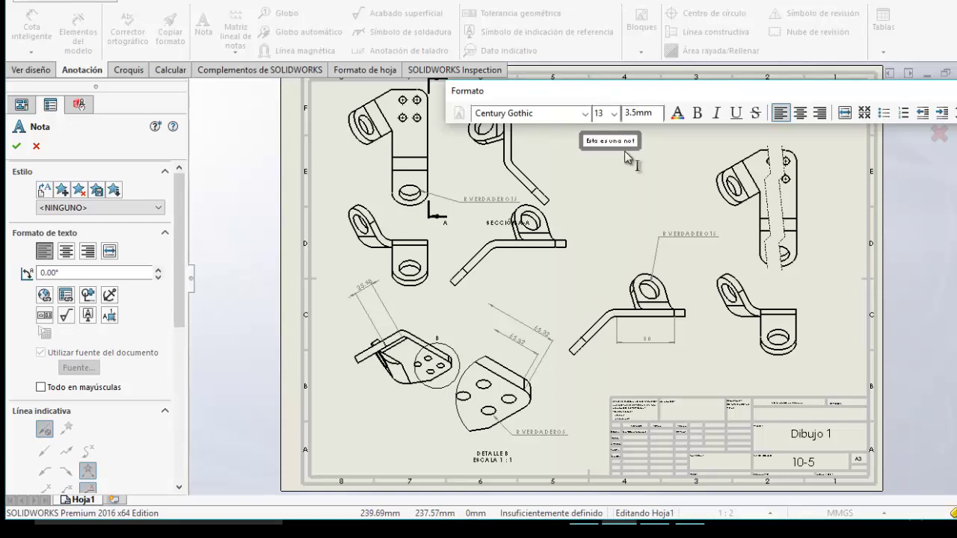
type("importn")
key("BackSpace")
type("ante pa")
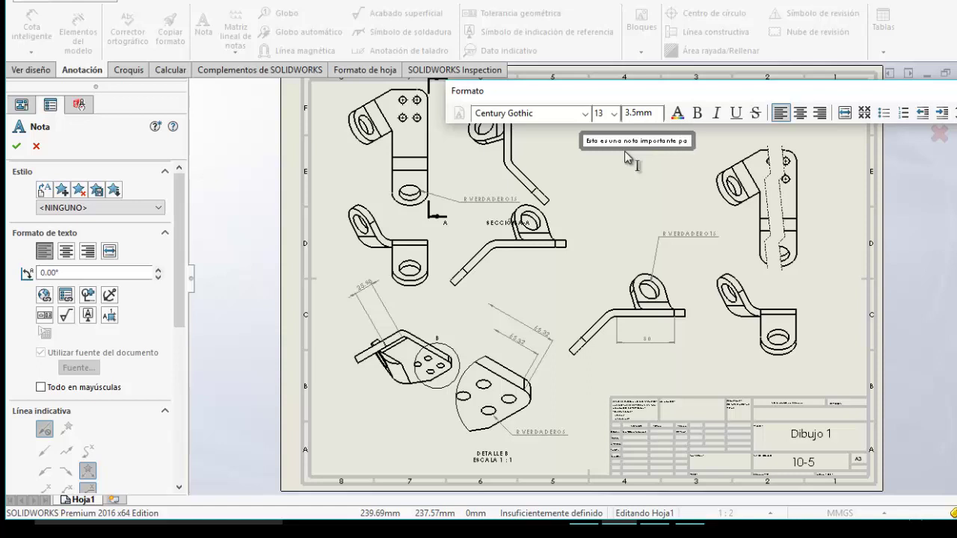
type("ra mi dibujo")
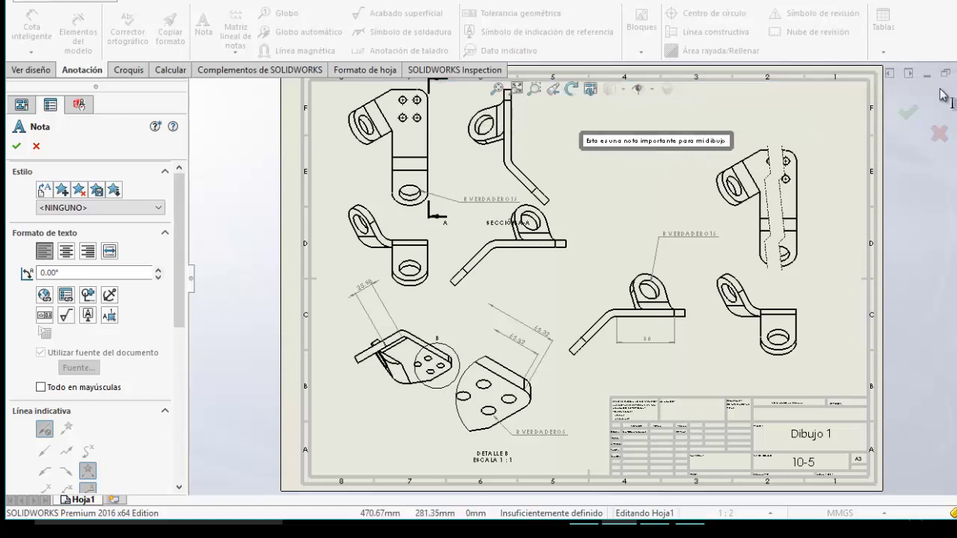
left_click(909, 113)
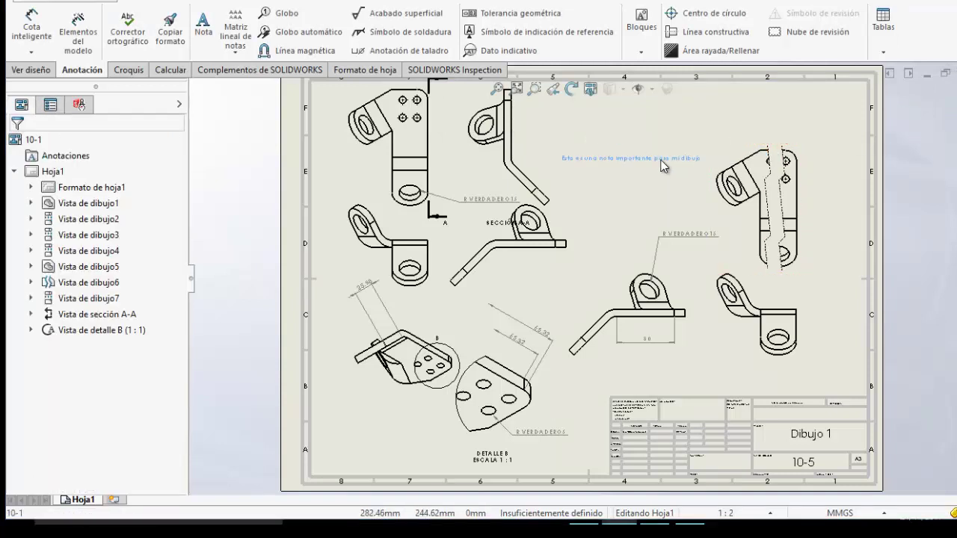
Step: Set the whole note's font size to 24 and move the note up into the empty area above the broken view
left_click(658, 173)
double_click(672, 171)
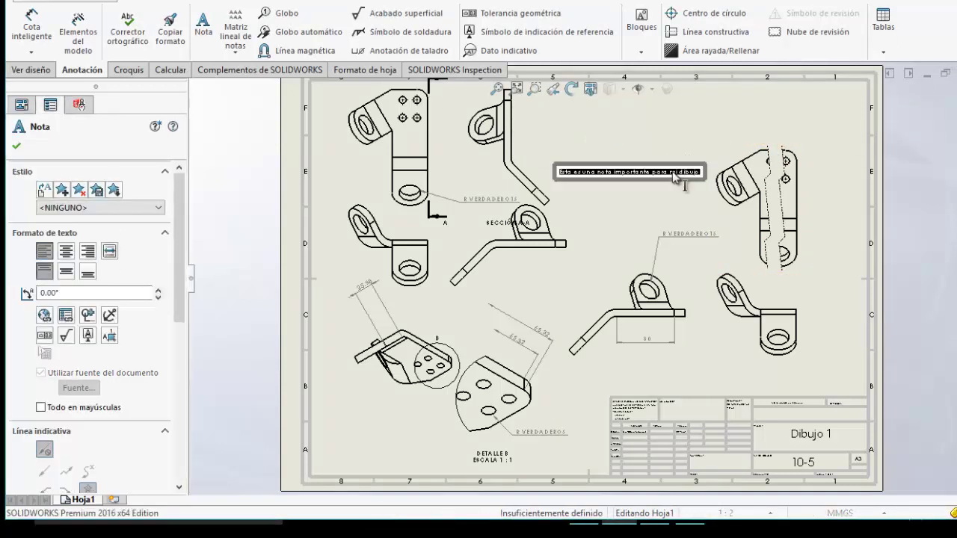
left_click(615, 144)
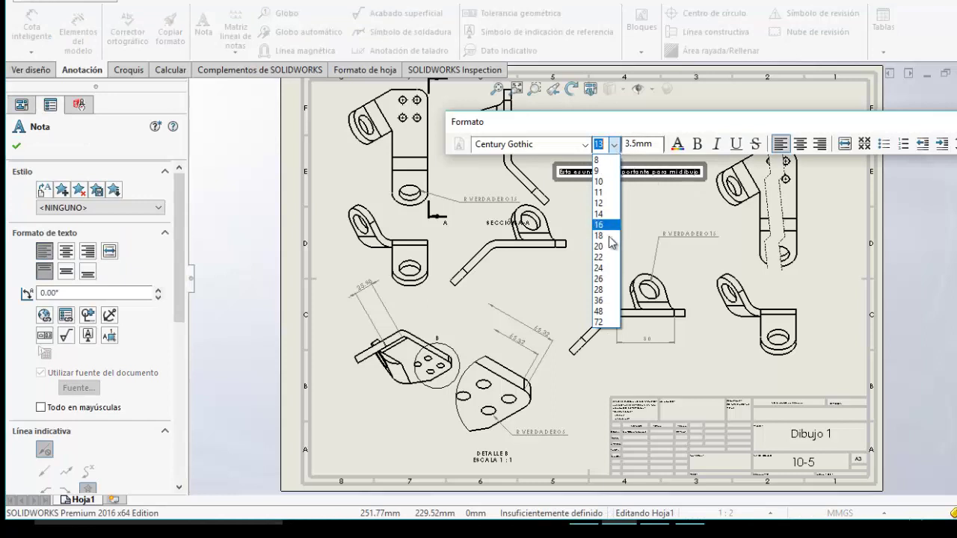
left_click(602, 268)
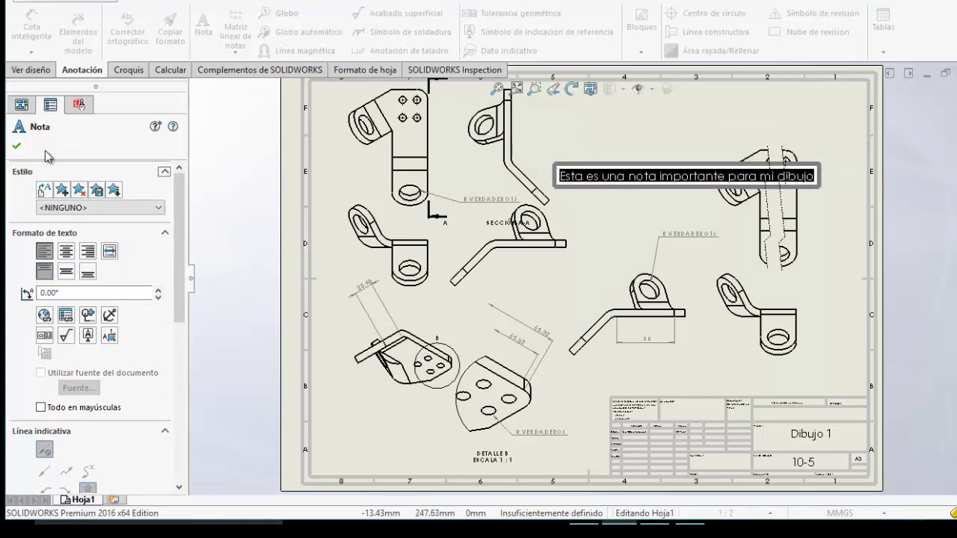
left_click(16, 147)
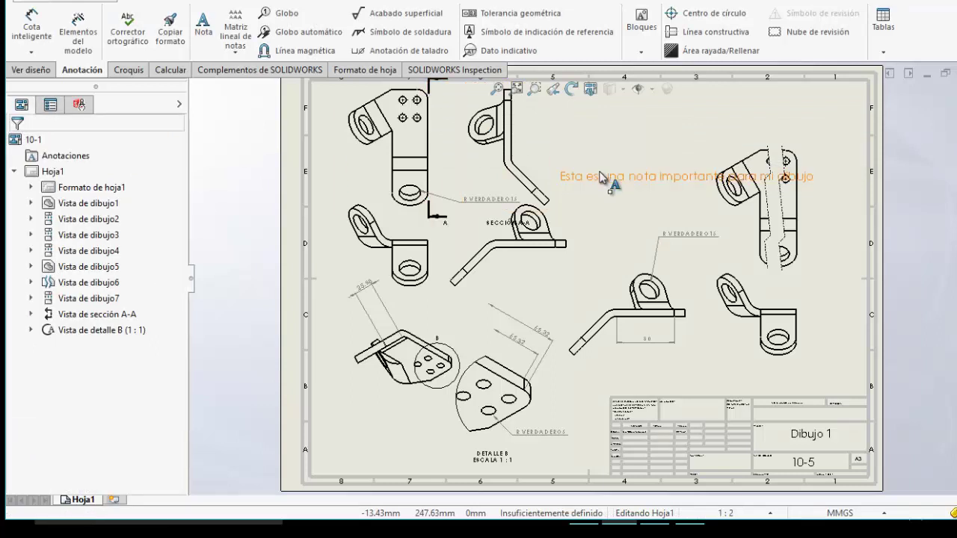
left_click_drag(599, 168, 616, 111)
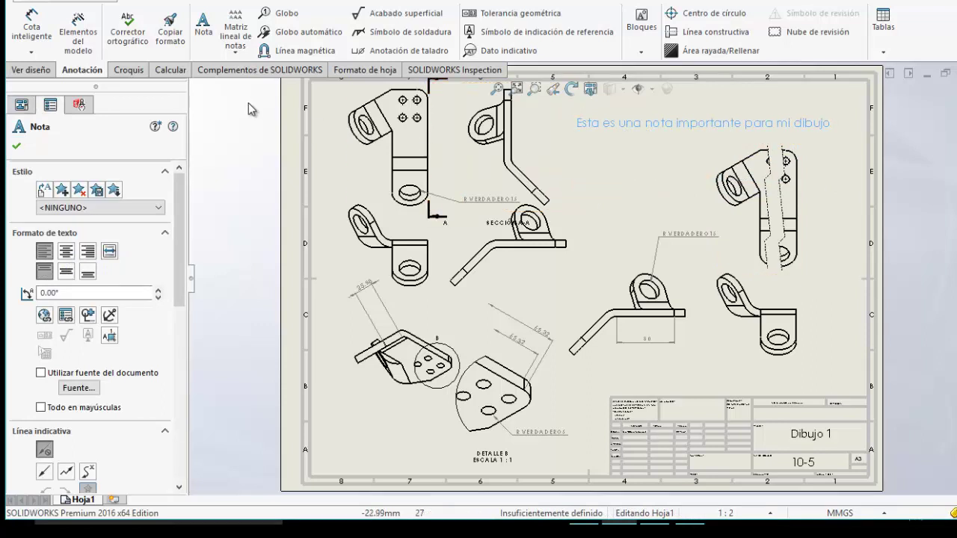
Step: Add a circular item-number balloon to the upper edge of the detail view and a loose one below the isometric view
left_click(276, 17)
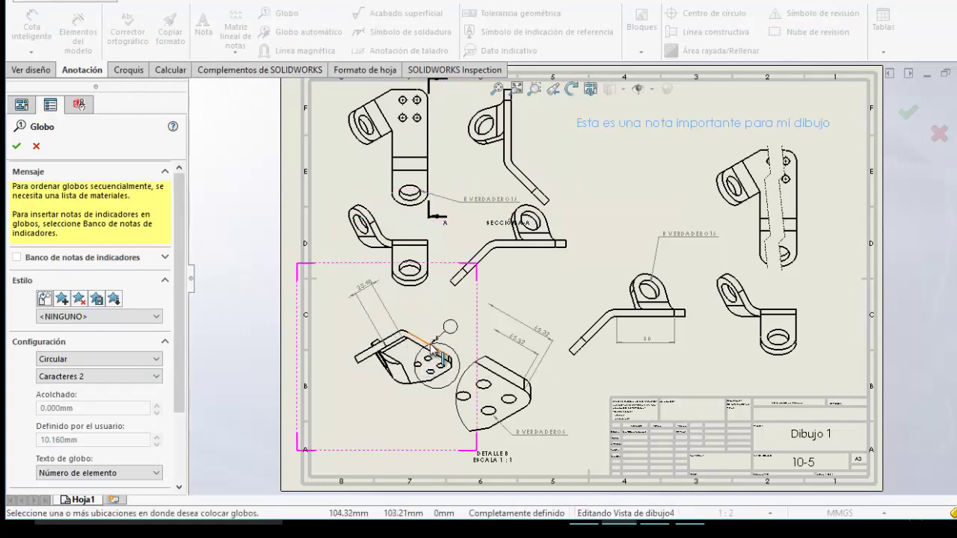
left_click(496, 340)
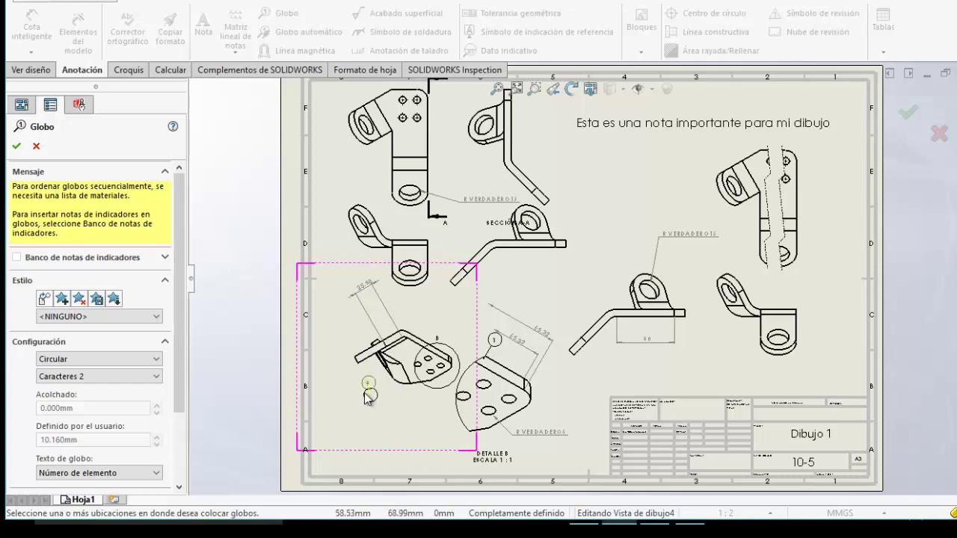
left_click(16, 147)
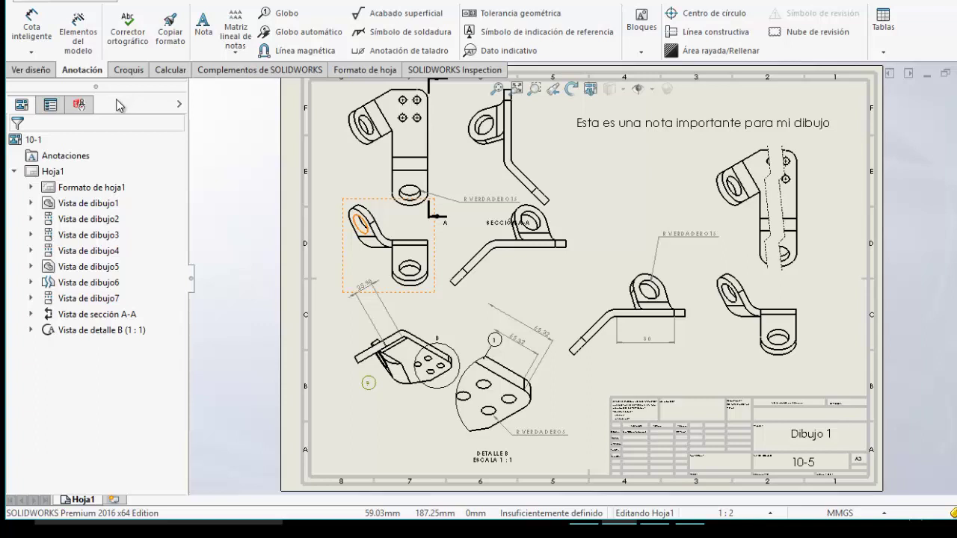
left_click(30, 69)
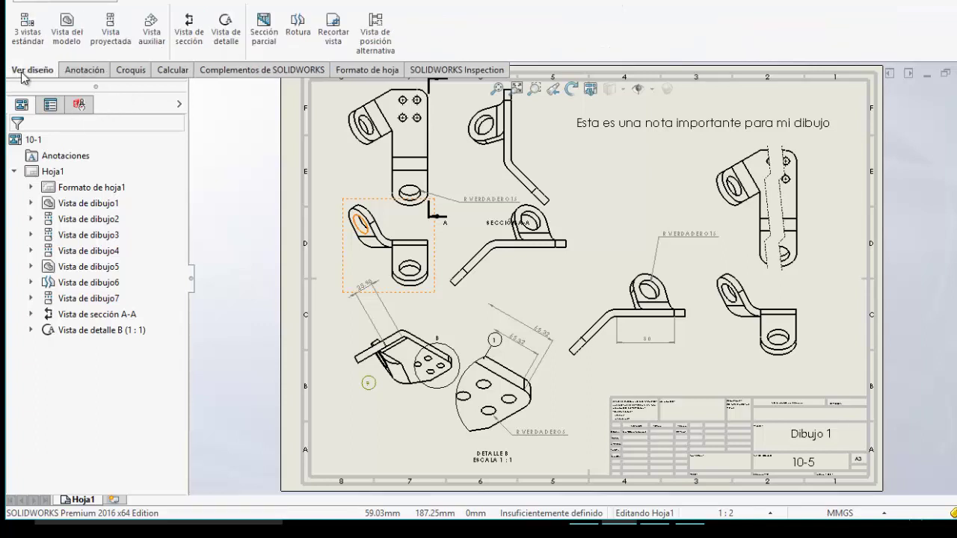
left_click(101, 71)
left_click(131, 70)
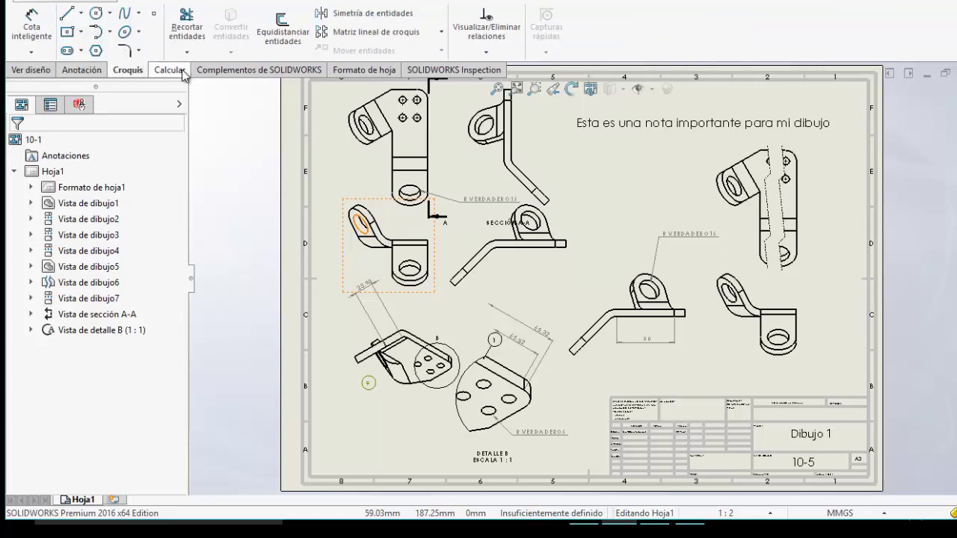
left_click(184, 72)
left_click(23, 70)
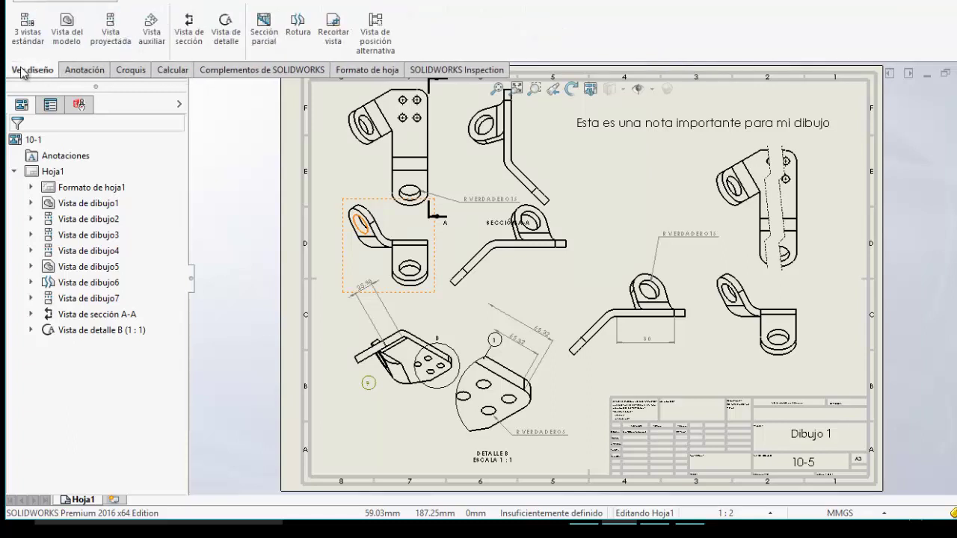